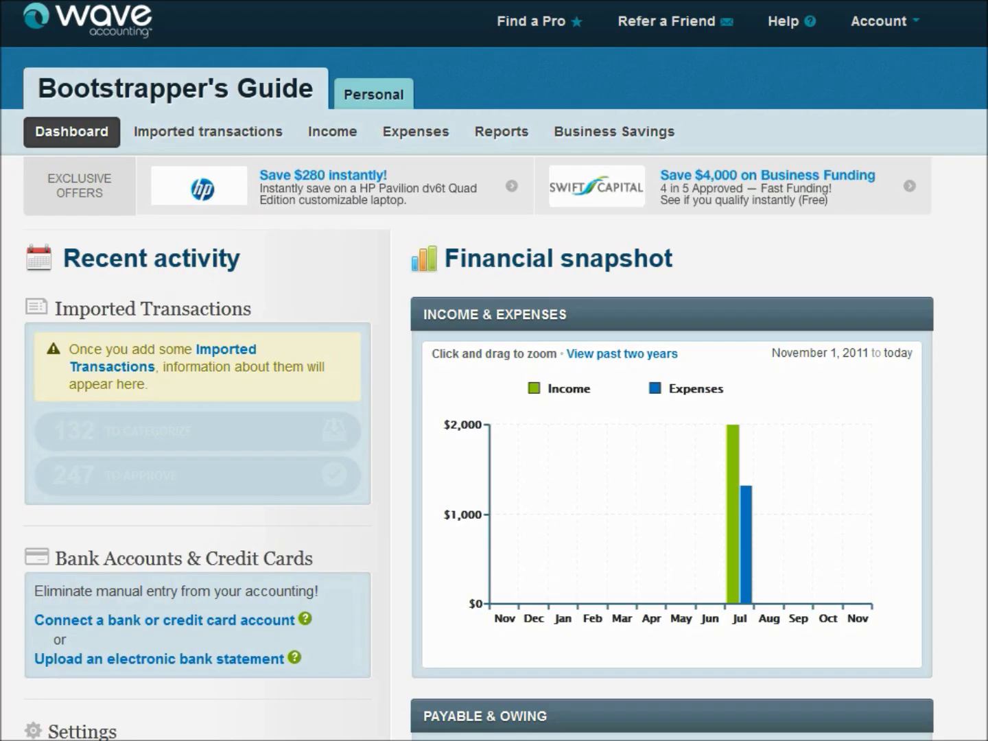
Start a new income invoice and choose Walmart as the customer.
click(333, 133)
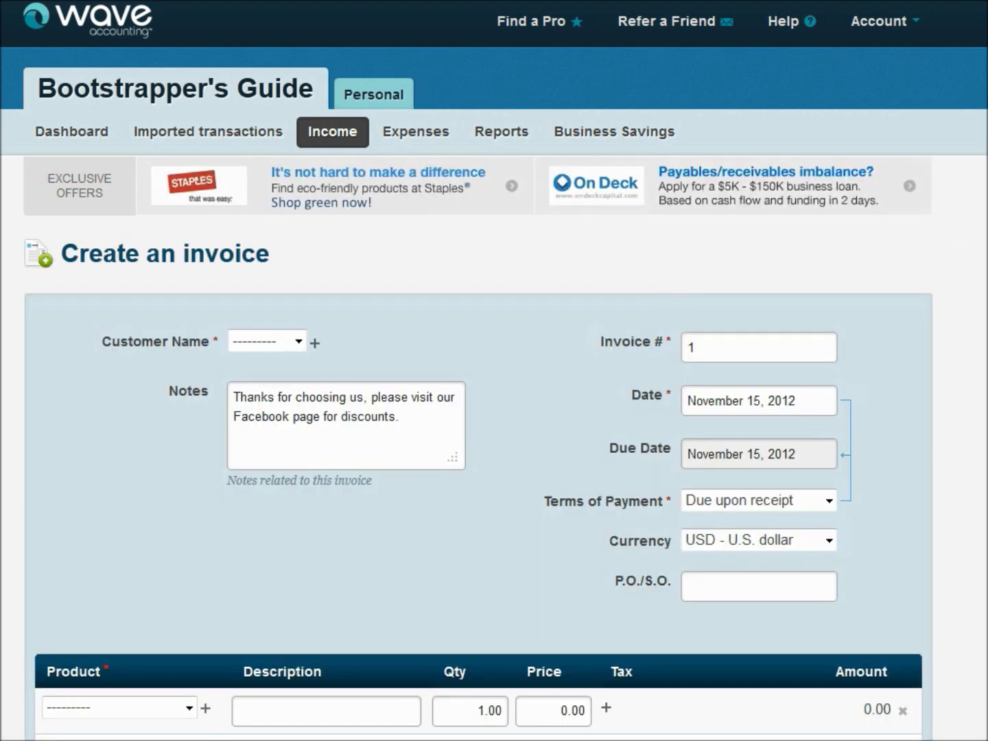
scroll(494, 370, down, 5)
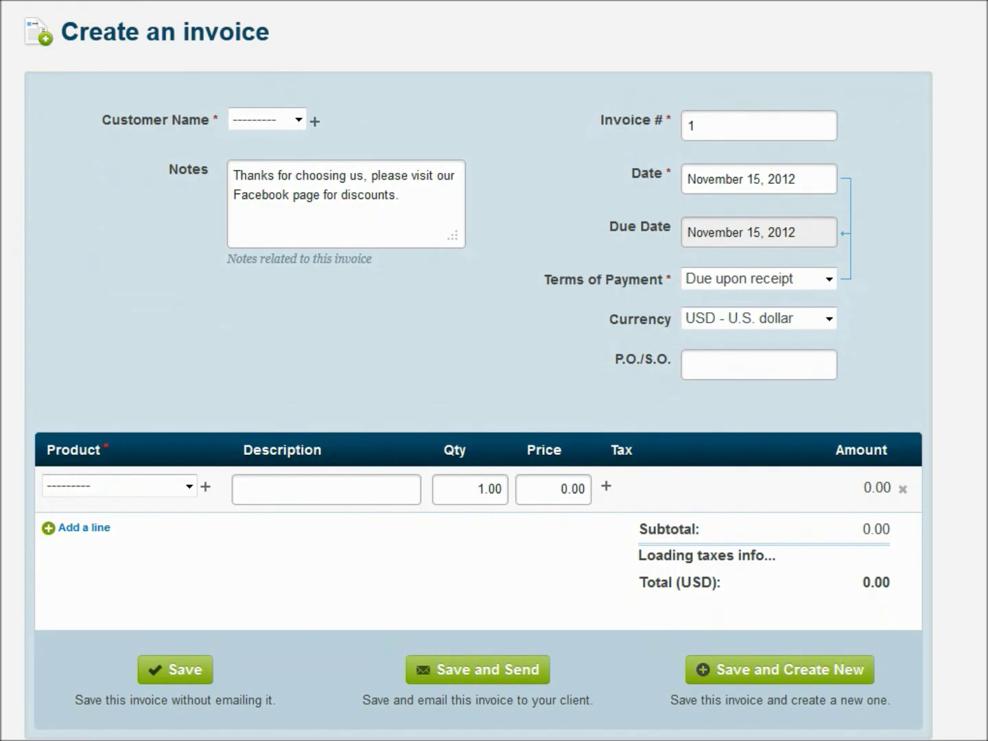
click(299, 120)
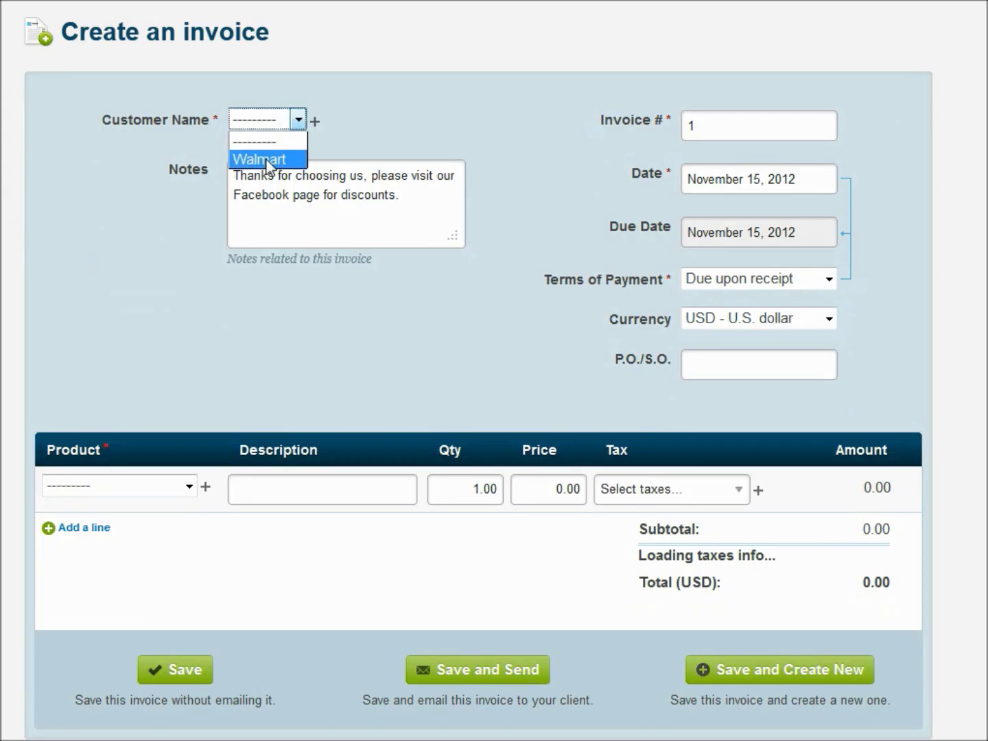
click(266, 160)
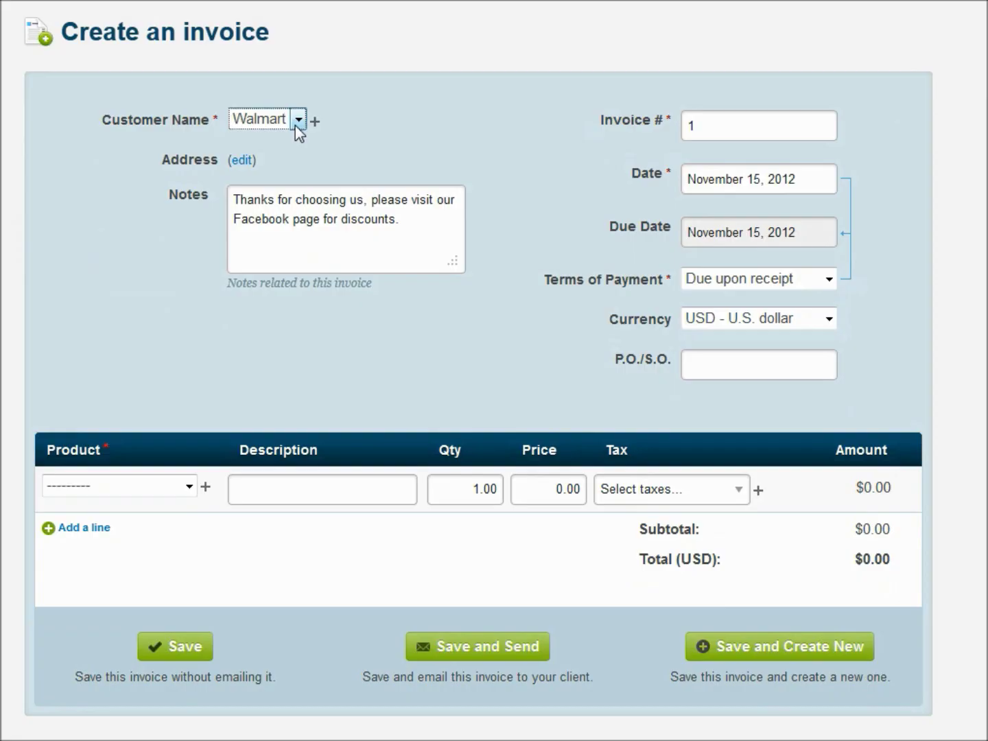
click(315, 122)
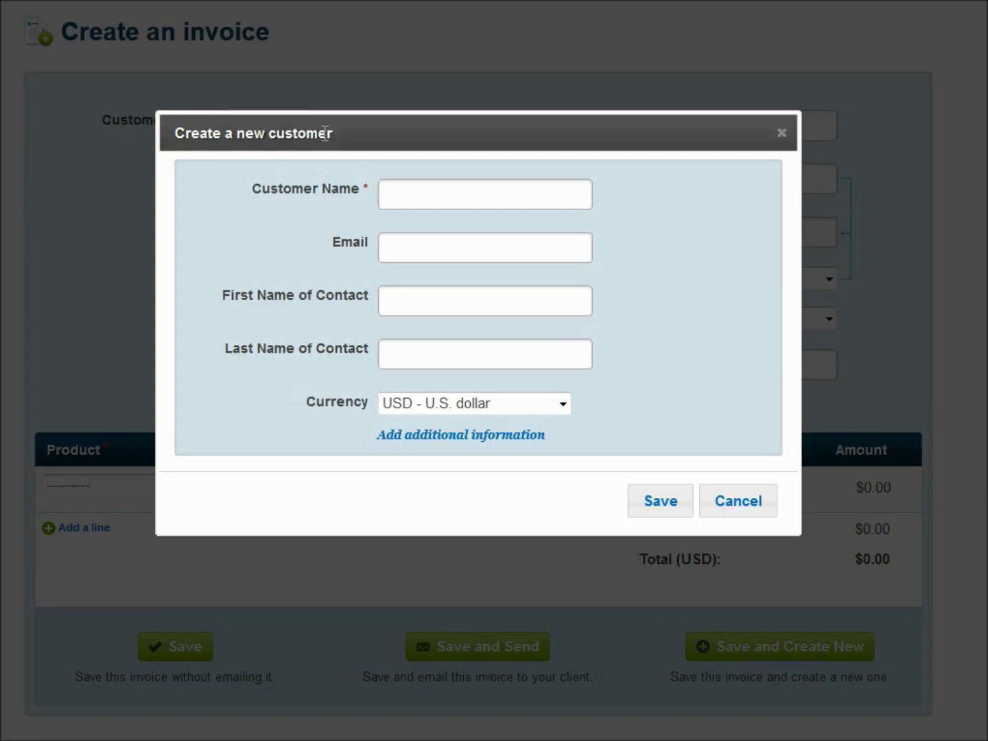
click(745, 501)
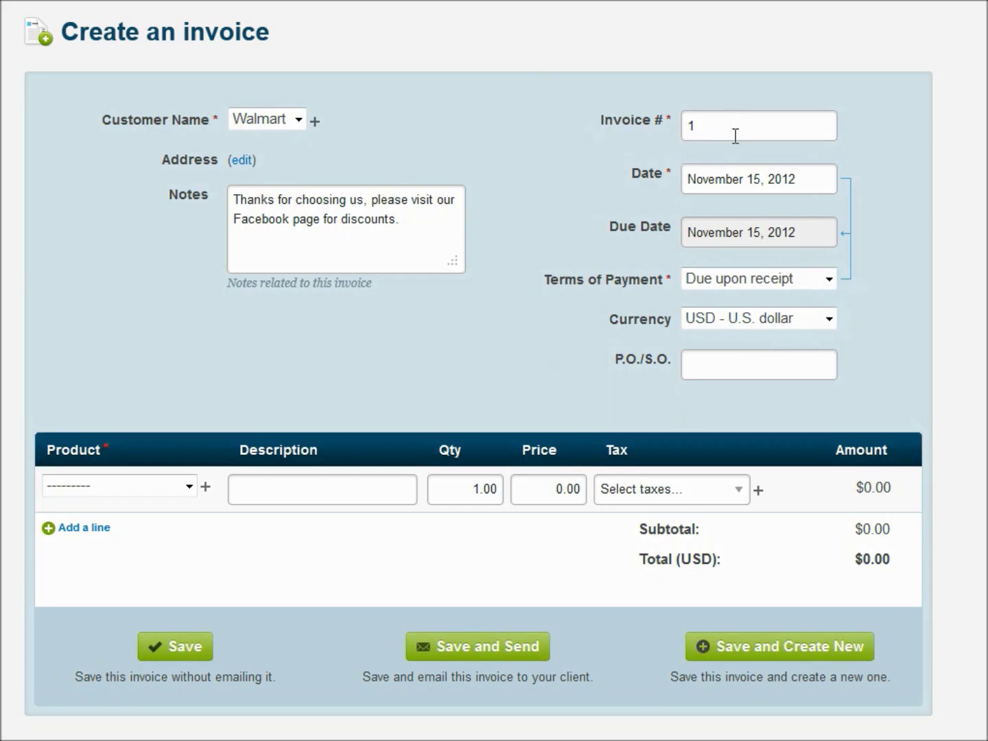
Set the invoice number to 350 and keep the preset invoice date.
click(705, 122)
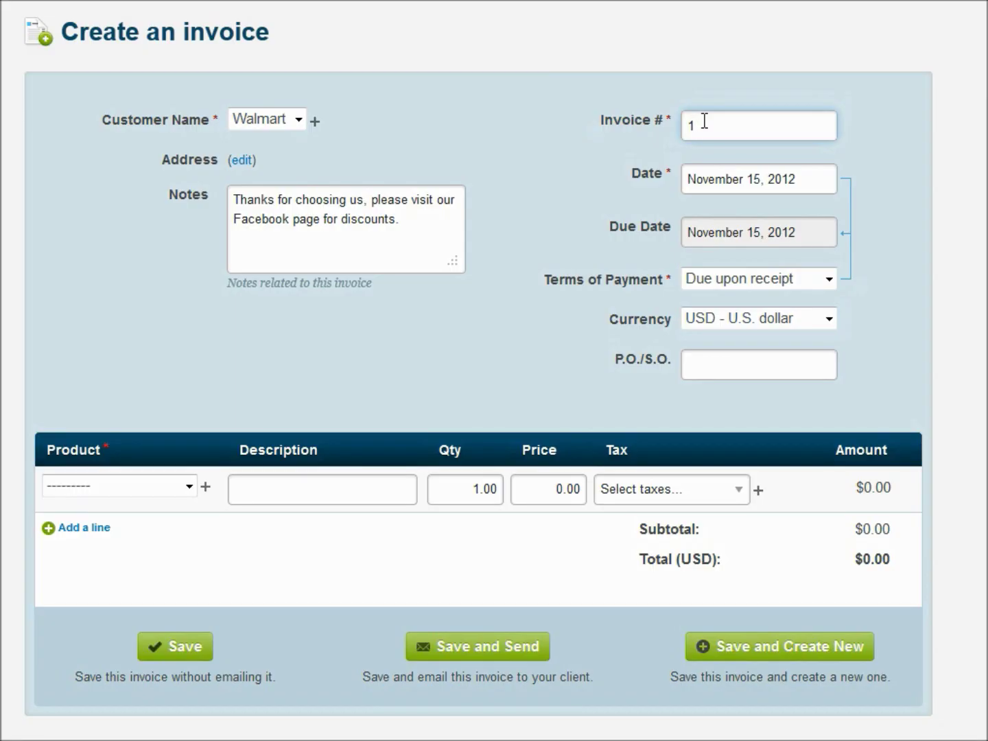
key(BackSpace)
text(350)
key(Tab)
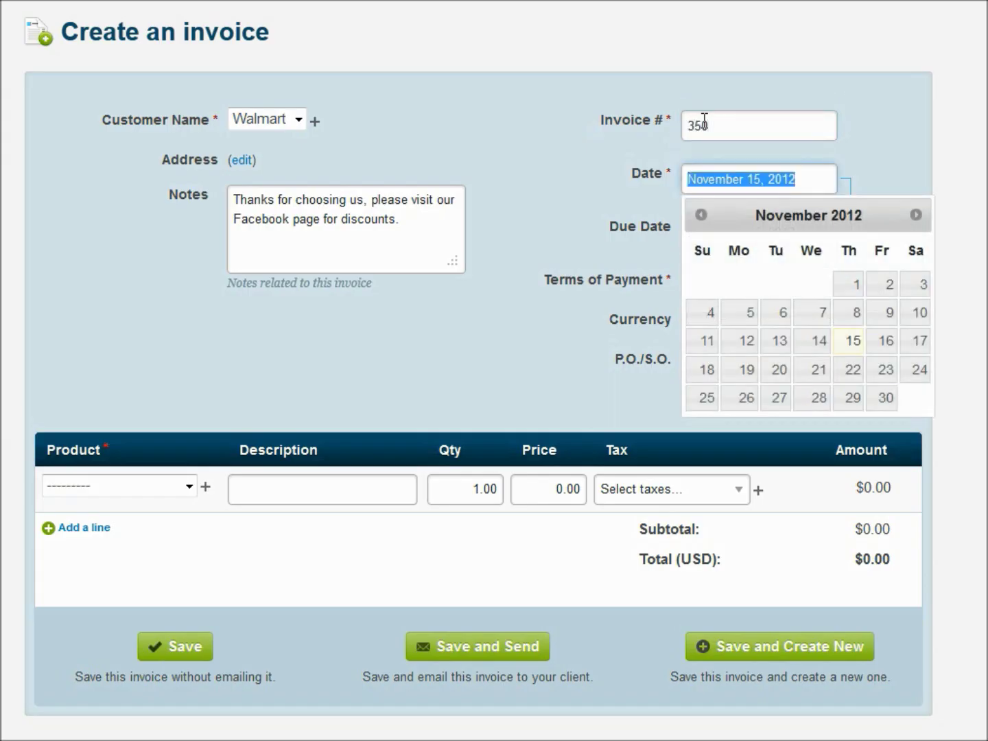
click(563, 218)
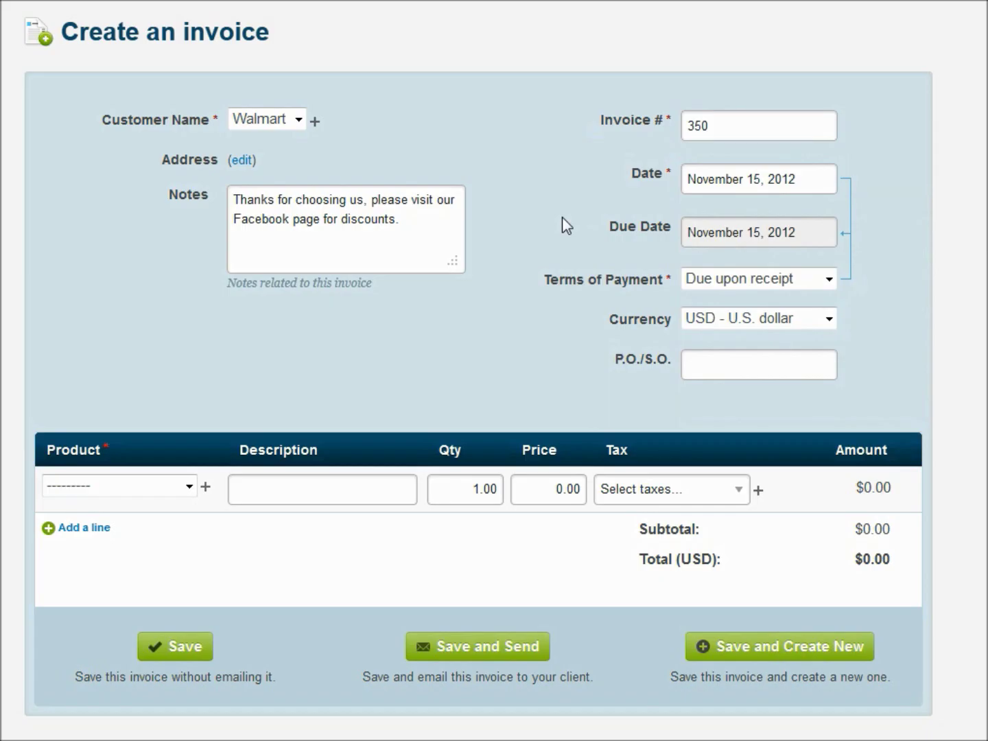
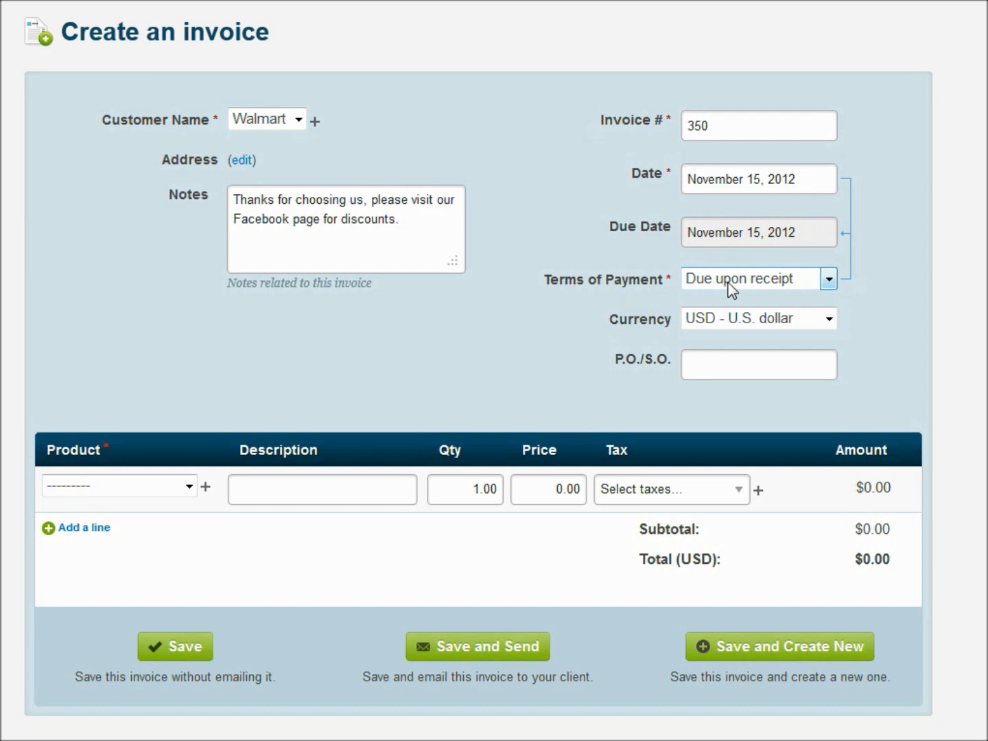
Set the terms of payment to Due within 30 days and fill in the P.O./S.O. number.
click(729, 337)
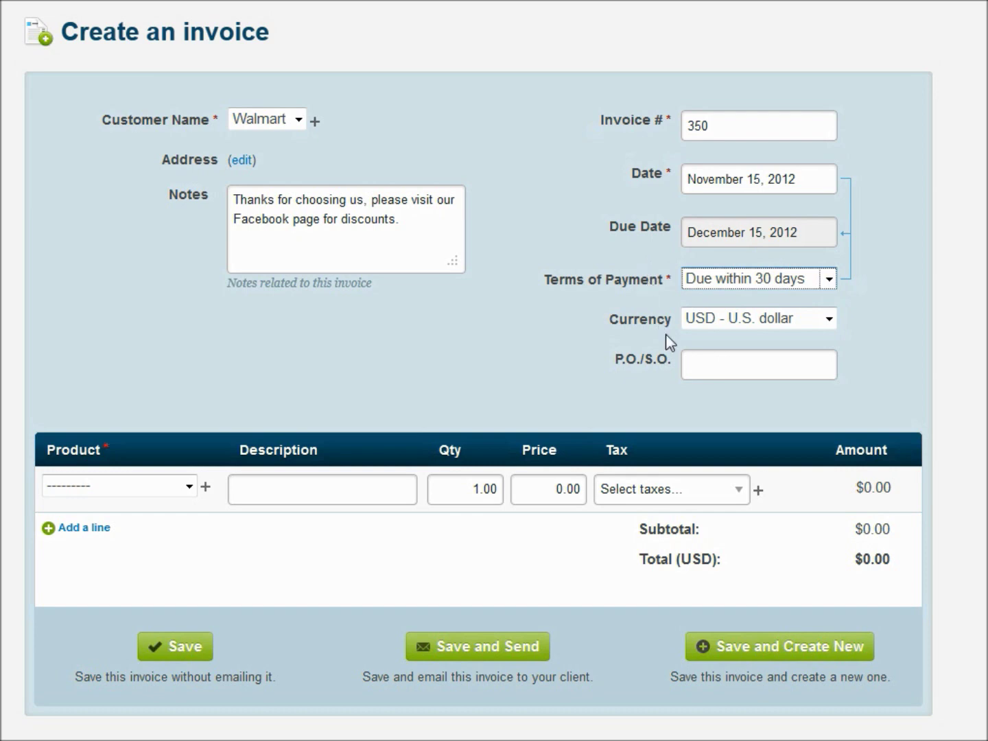
click(707, 367)
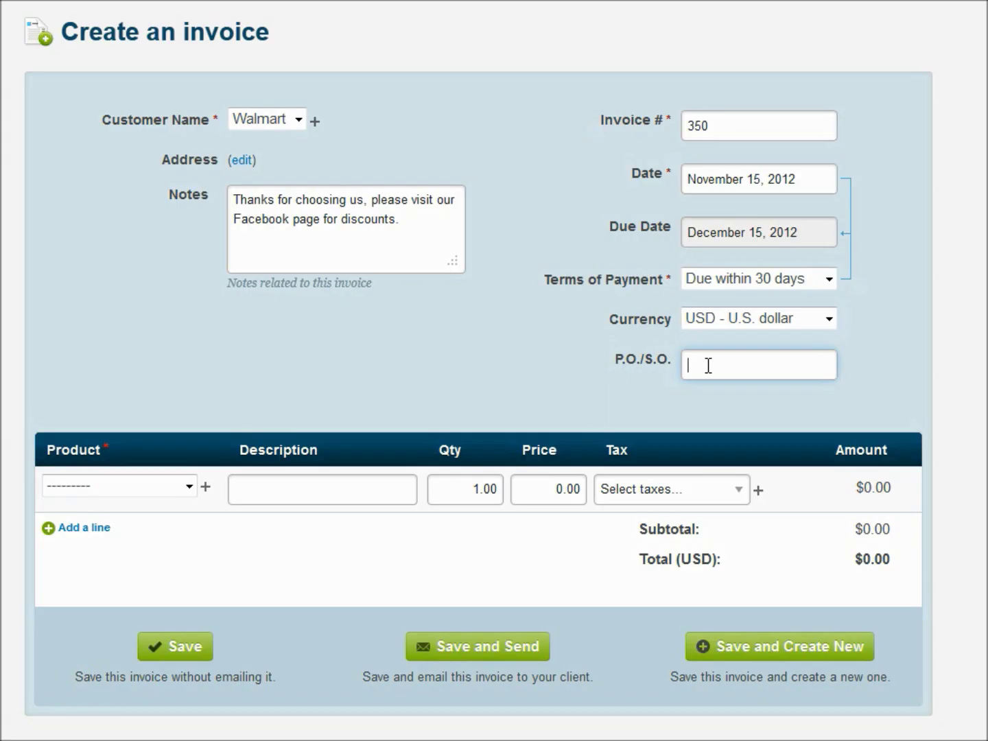
text(2p0439458)
key(Tab)
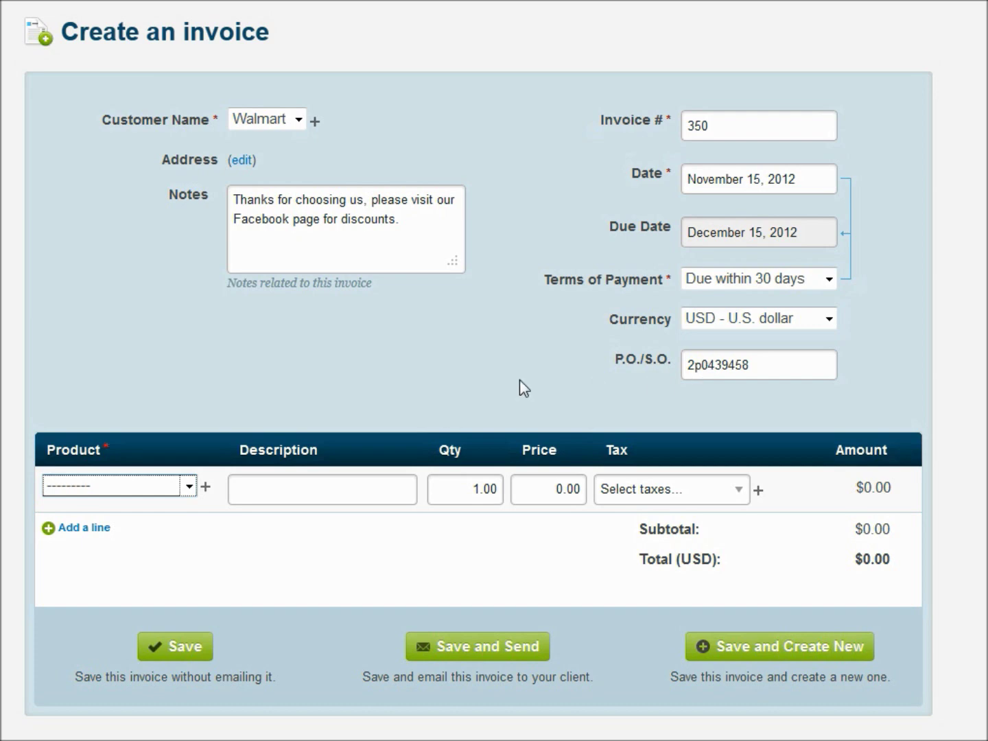
Choose product WW-310B for the first invoice line and set its quantity to 200.
click(189, 487)
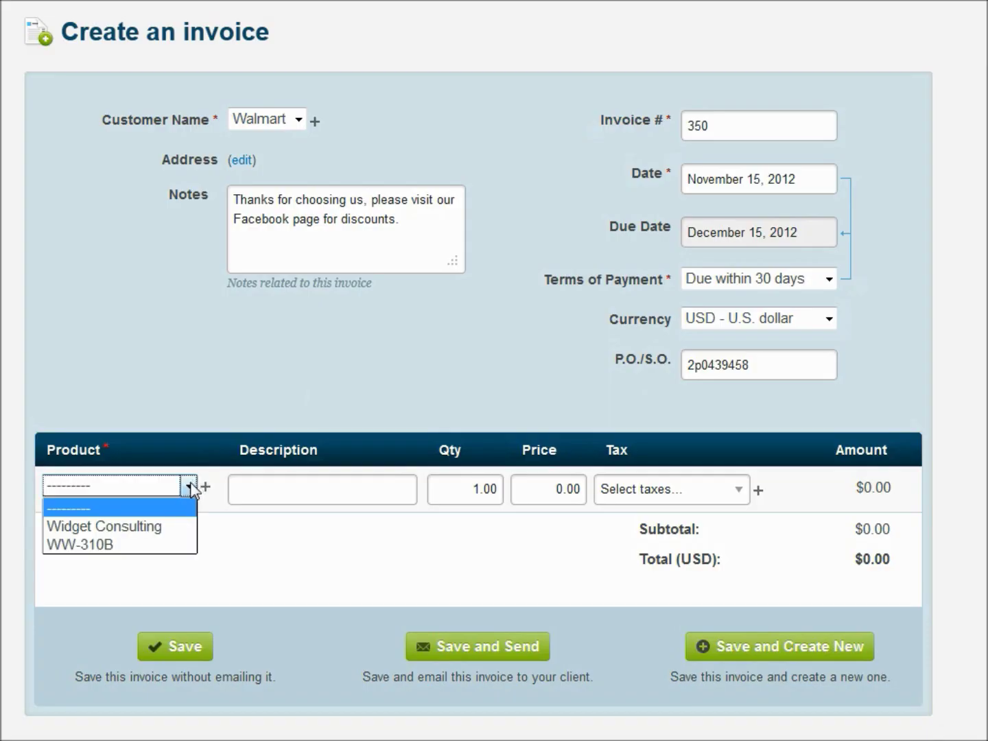
click(162, 543)
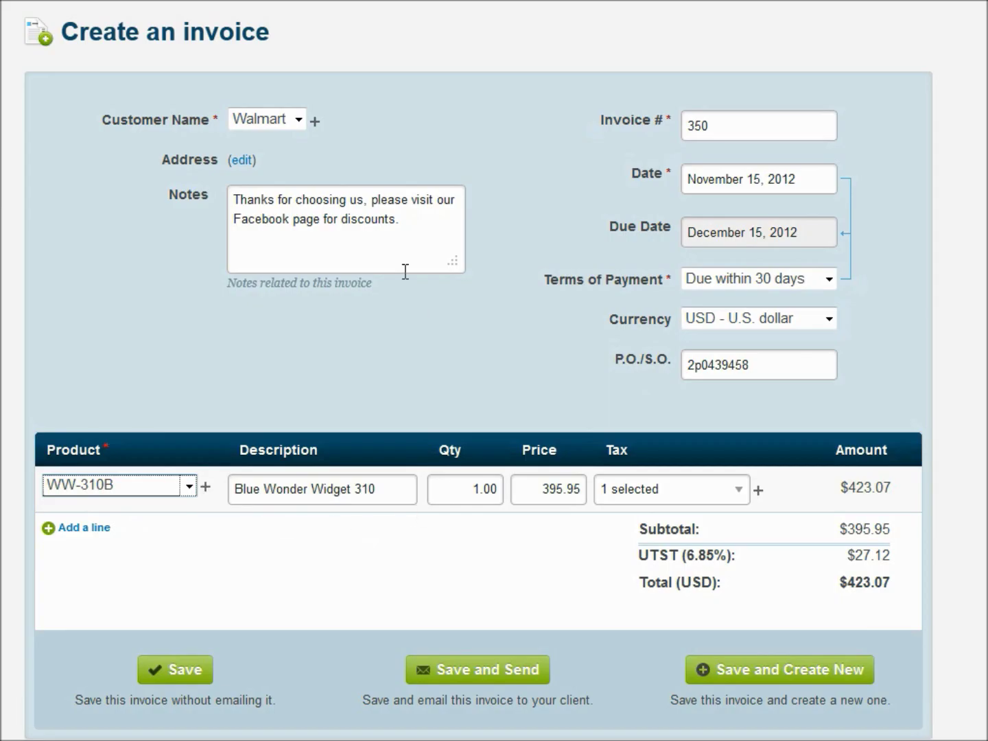
click(473, 489)
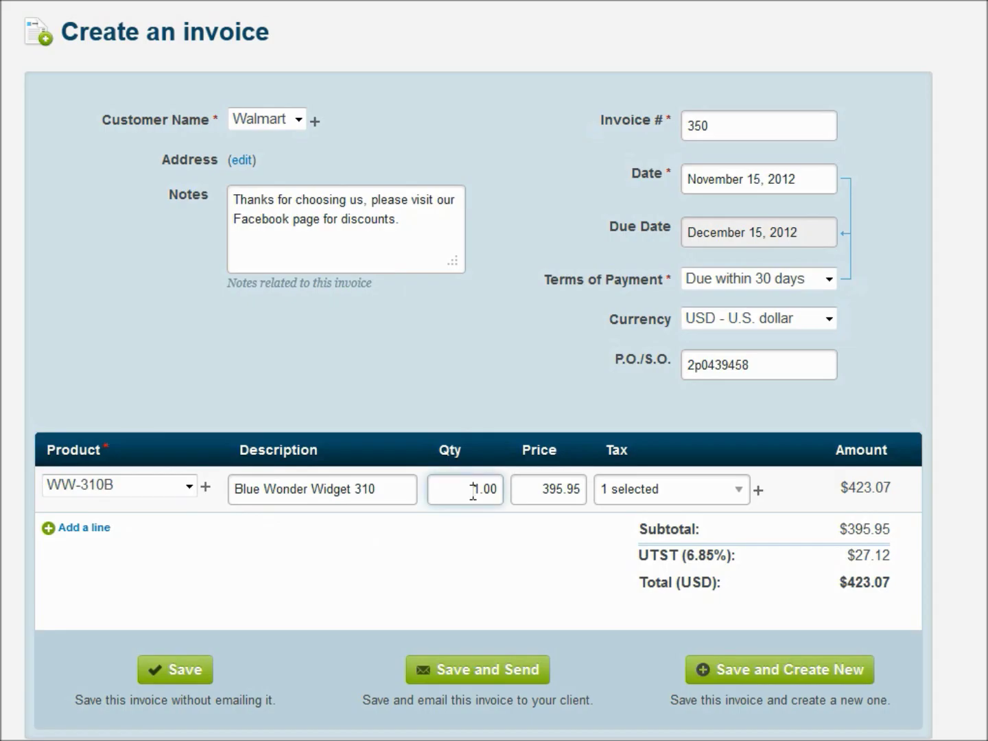
key(Down)
key(Return)
key(Tab)
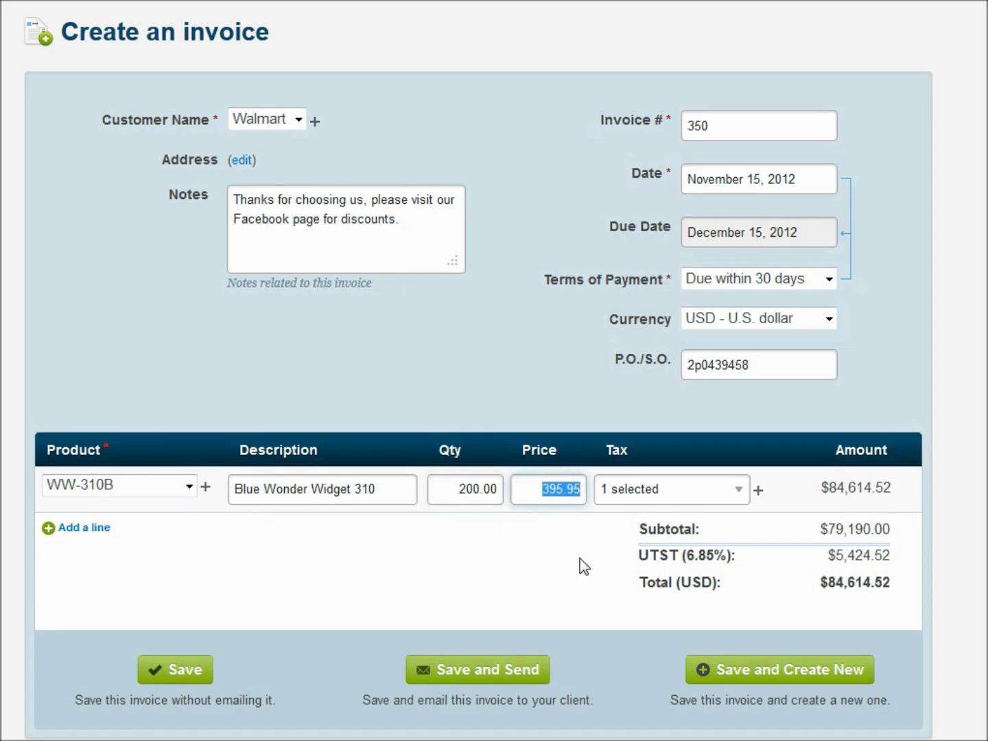
Override the UTST tax amount on the WW-310B line with a custom value of 123.
click(664, 492)
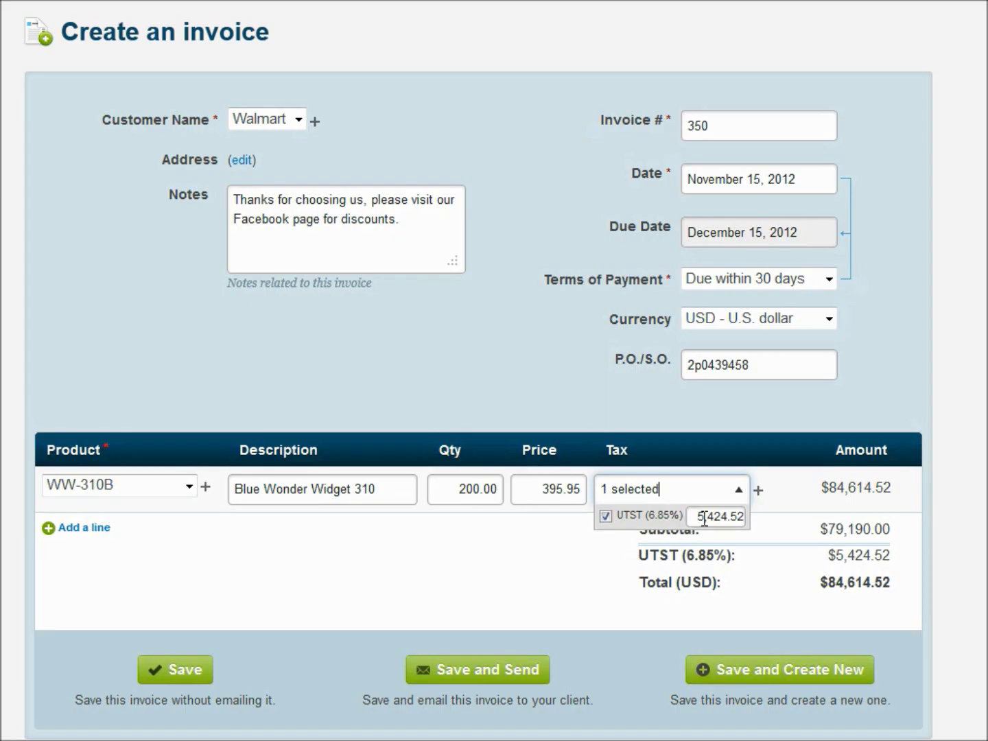
drag(689, 515, 829, 525)
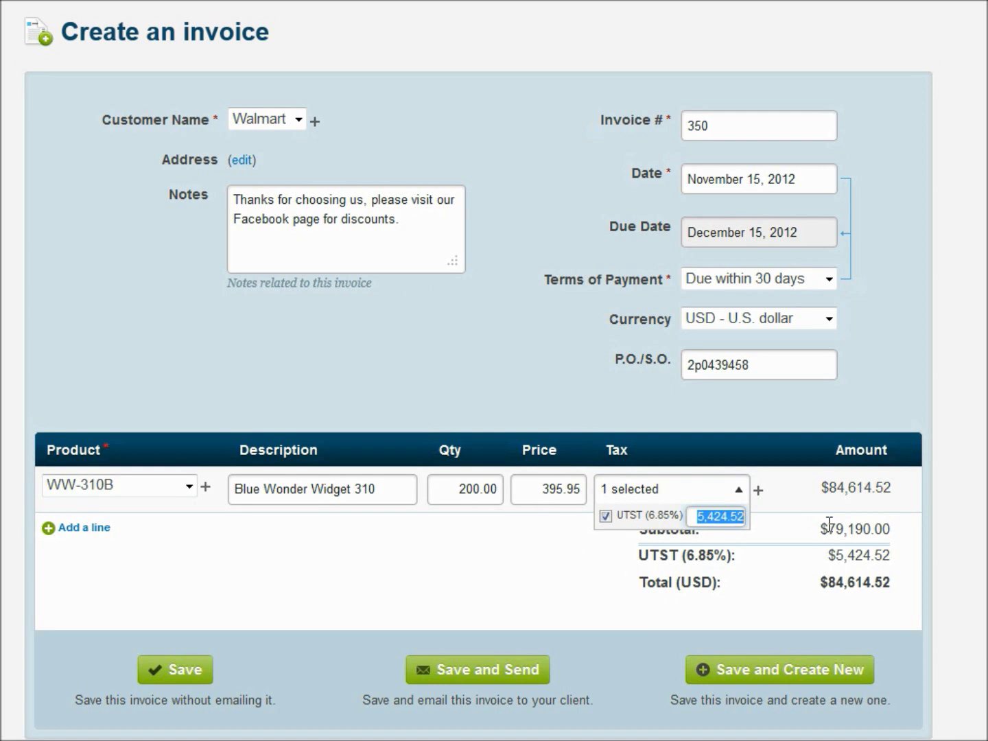
text(123)
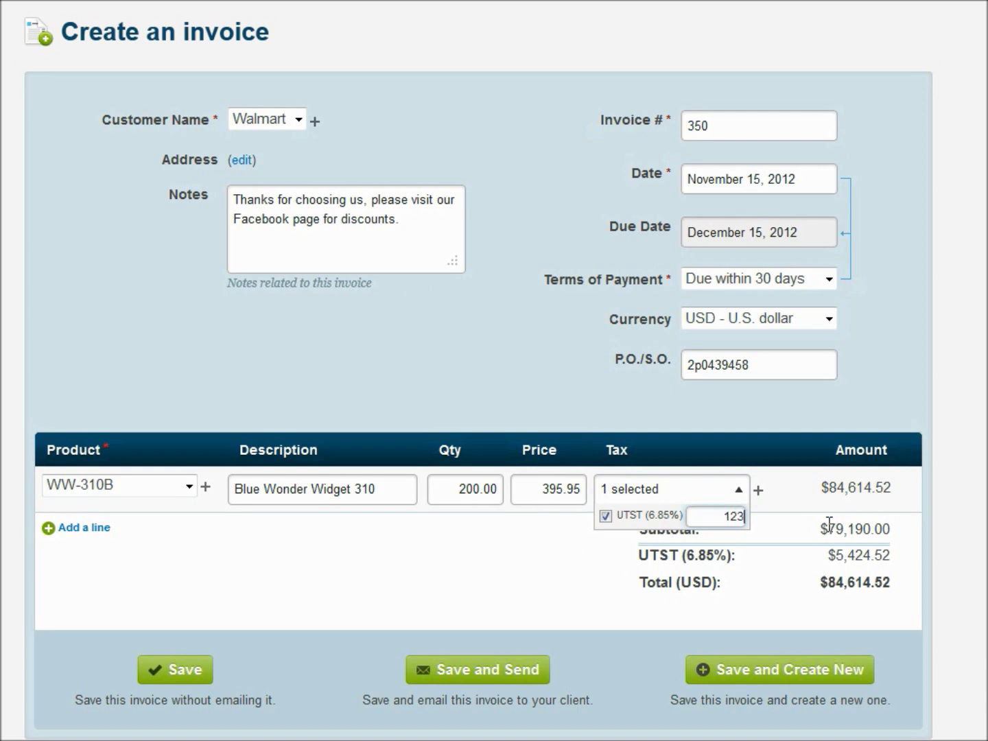
key(Tab)
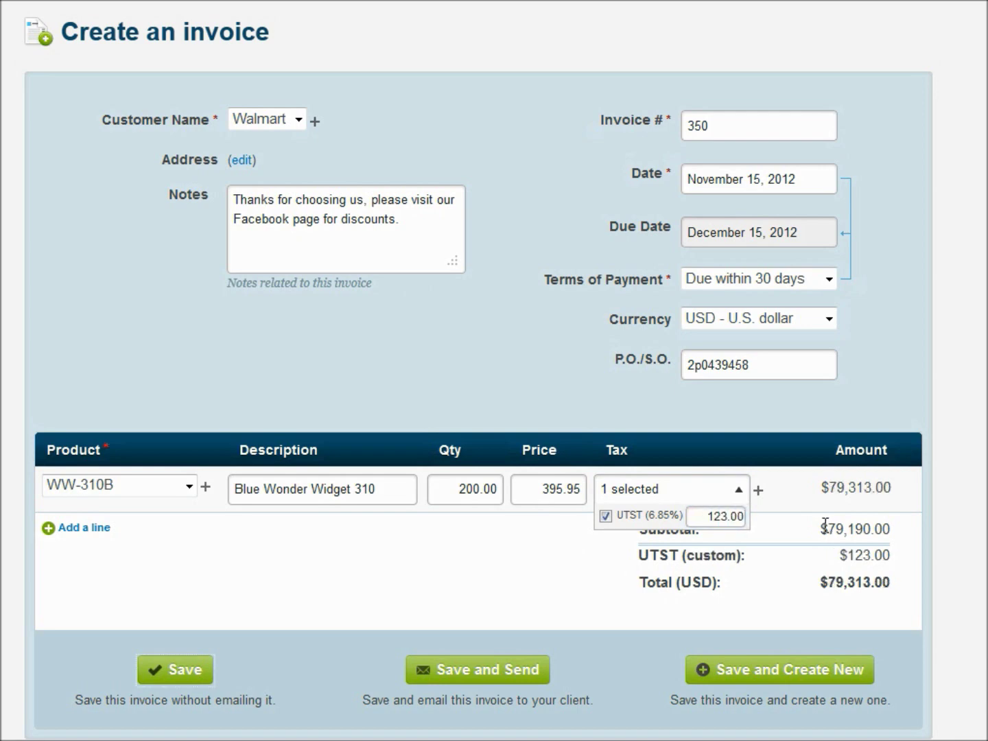
click(778, 496)
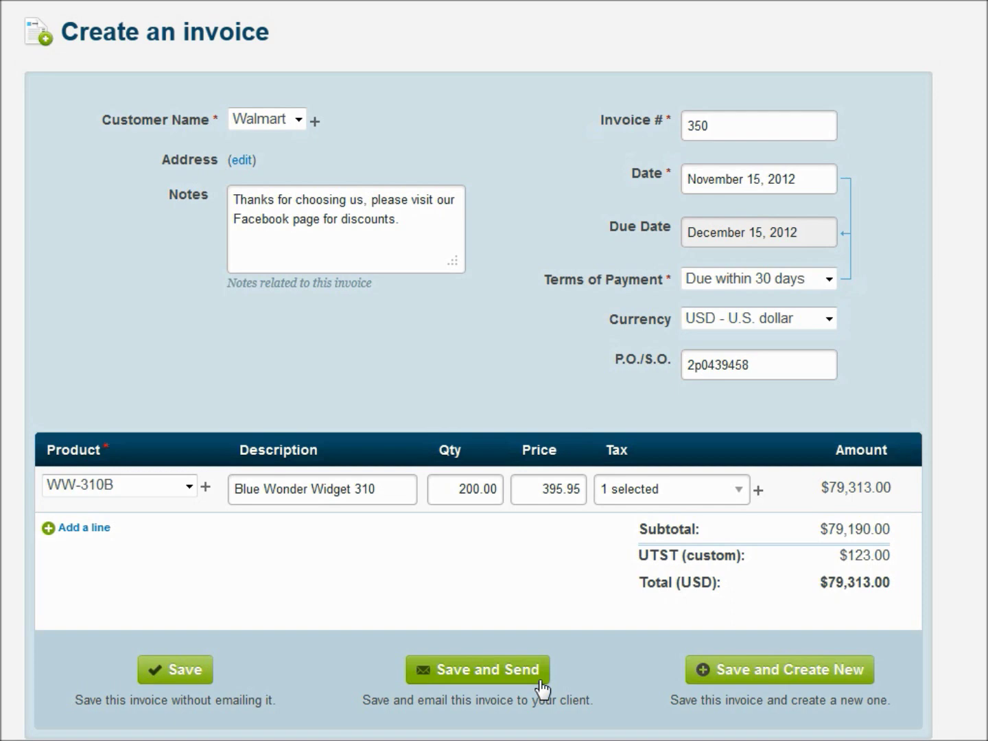
Save the invoice for sending and replace the recipient with a different customer email address.
click(465, 676)
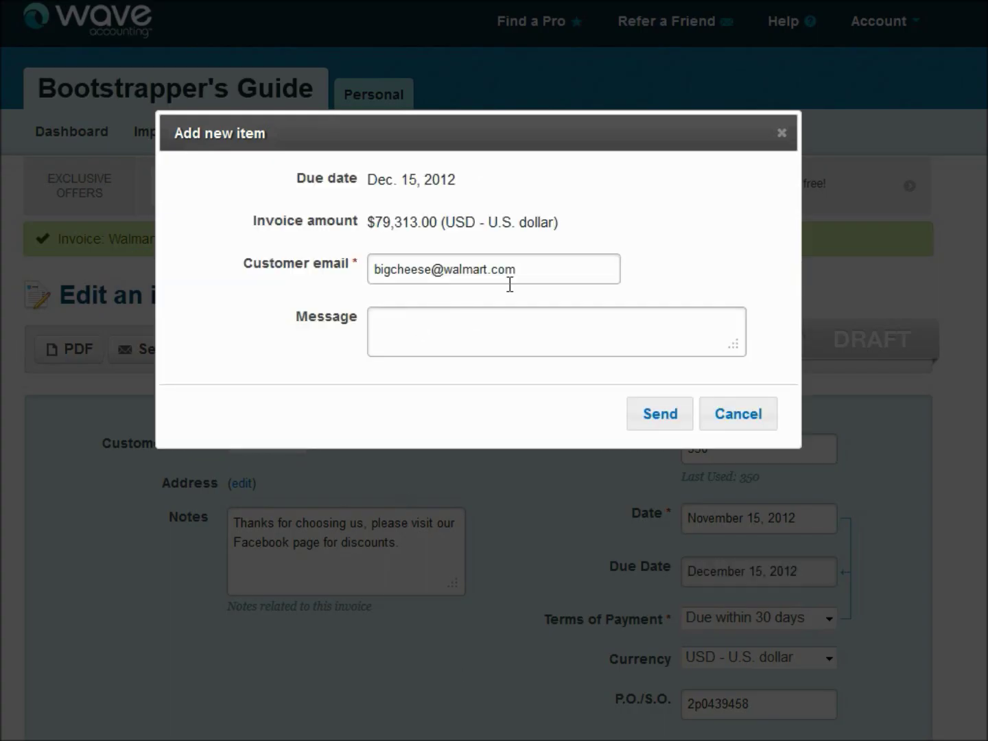
triple_click(543, 268)
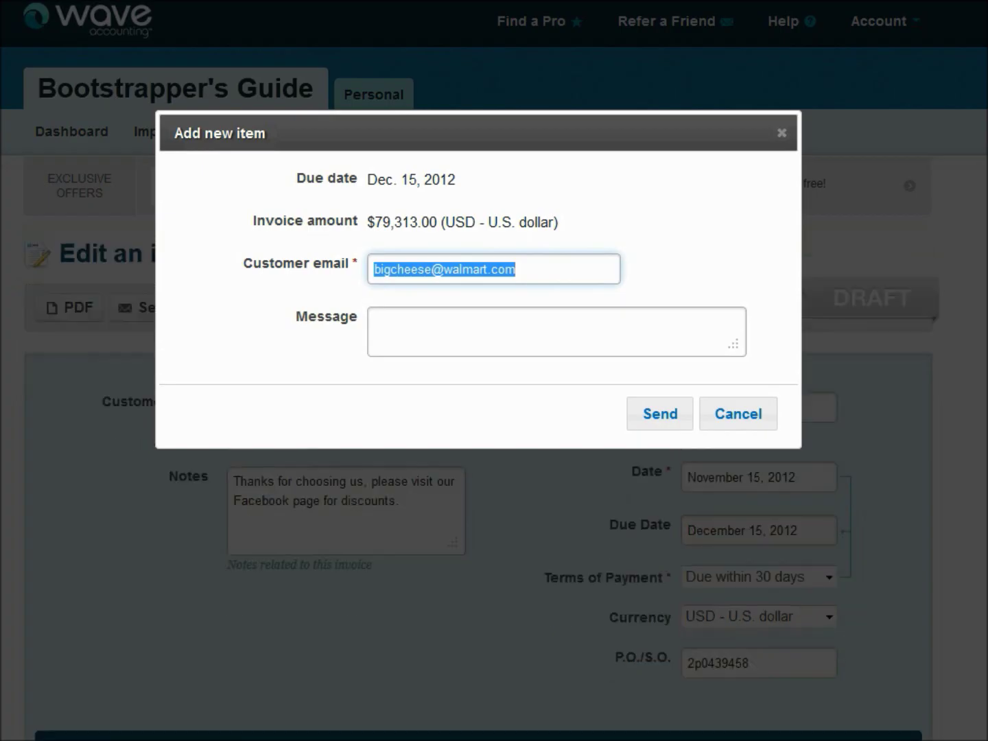
key(BackSpace)
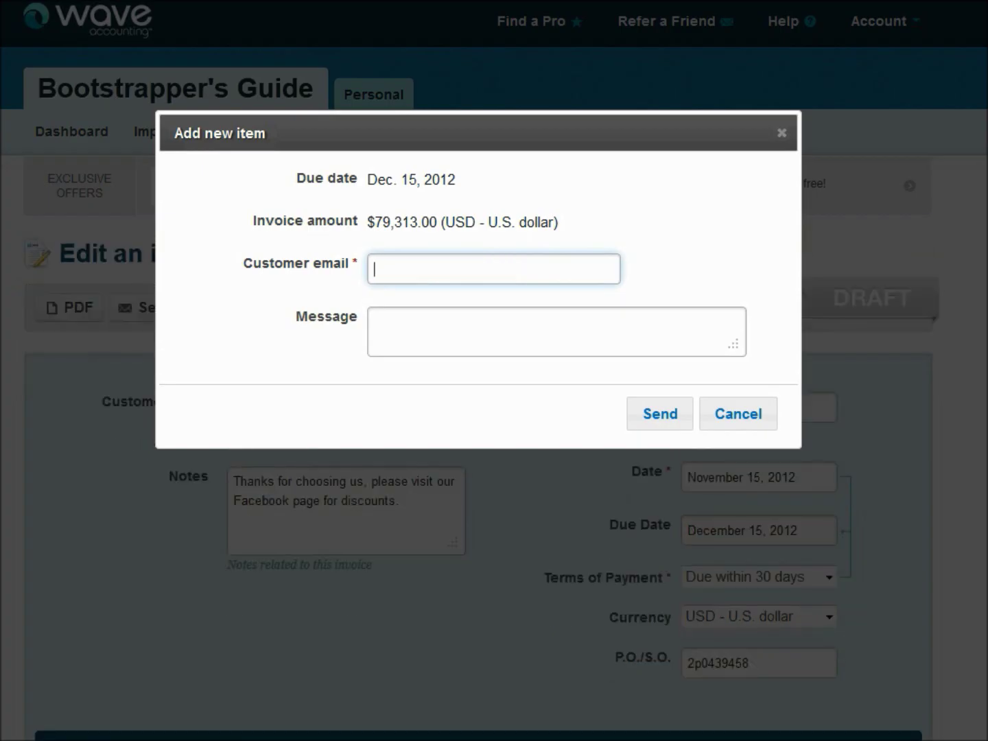
text(tory)
key(Down)
key(Down)
key(Down)
key(Return)
Add the message "See attached invoice." and send the invoice email.
click(374, 322)
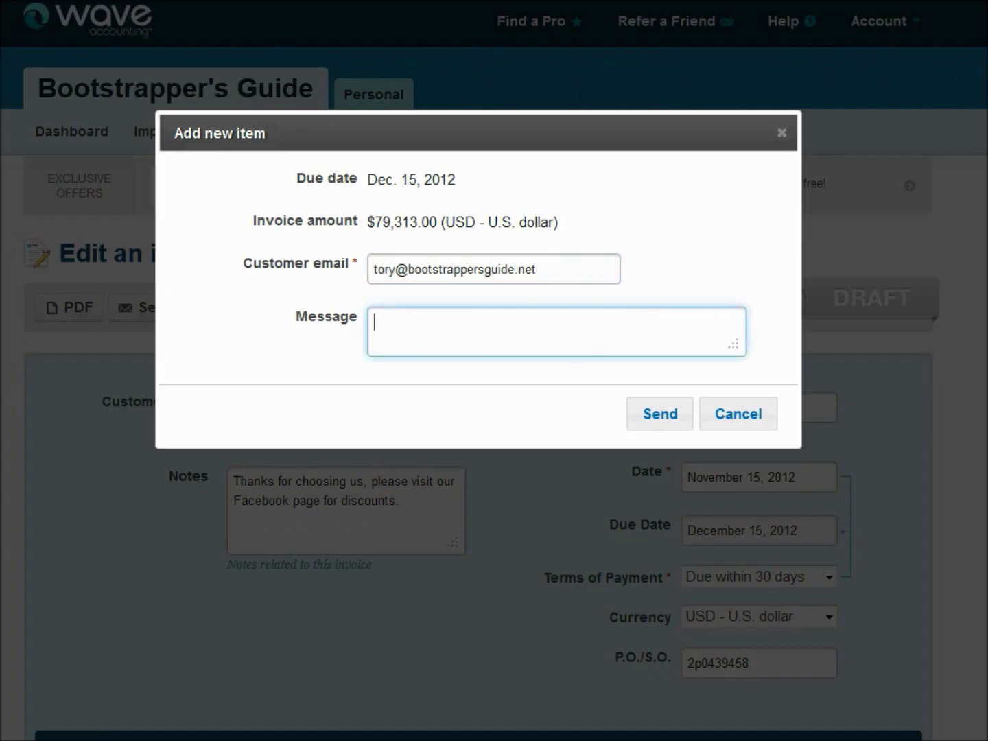
text(See attached invoice.)
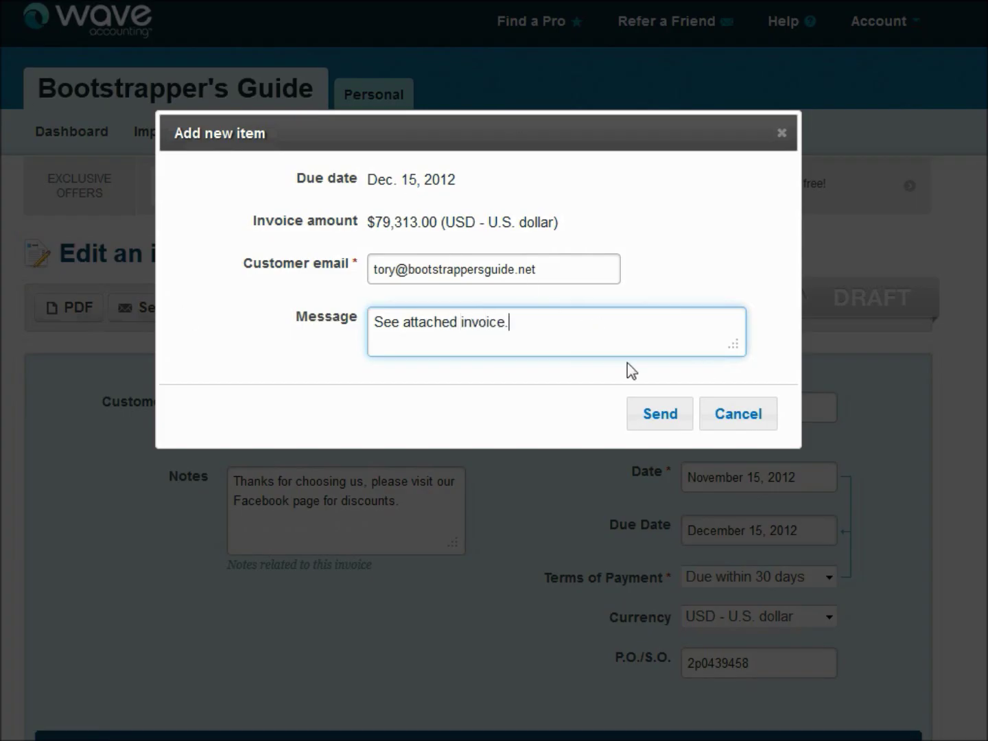
click(660, 416)
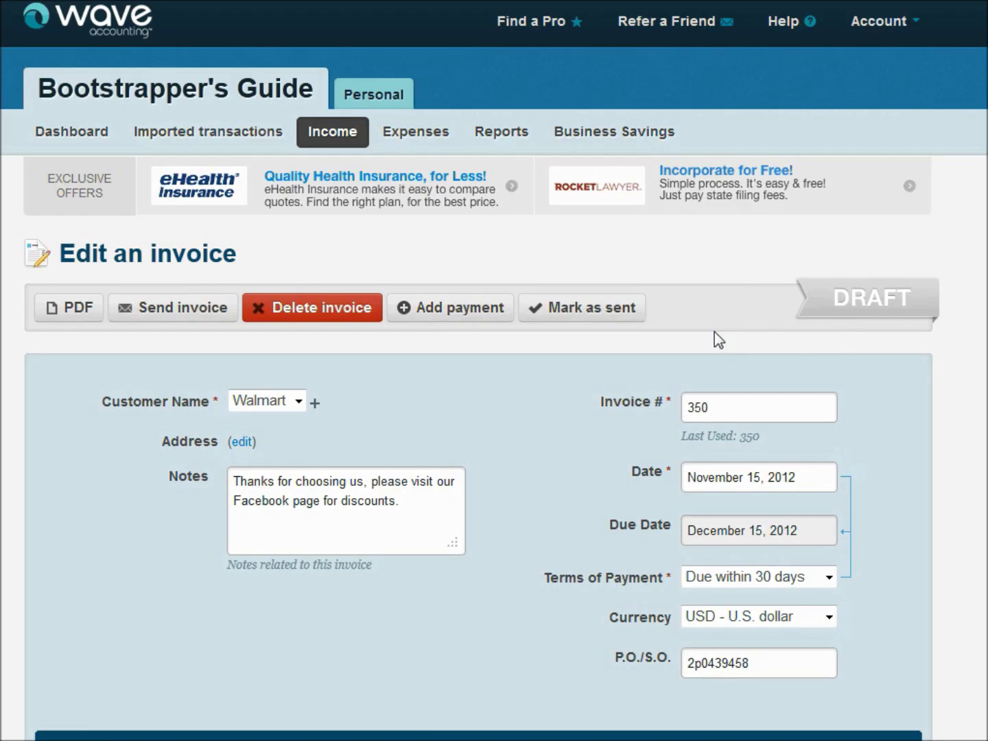
Mark the Walmart invoice as sent and look over its details.
click(576, 314)
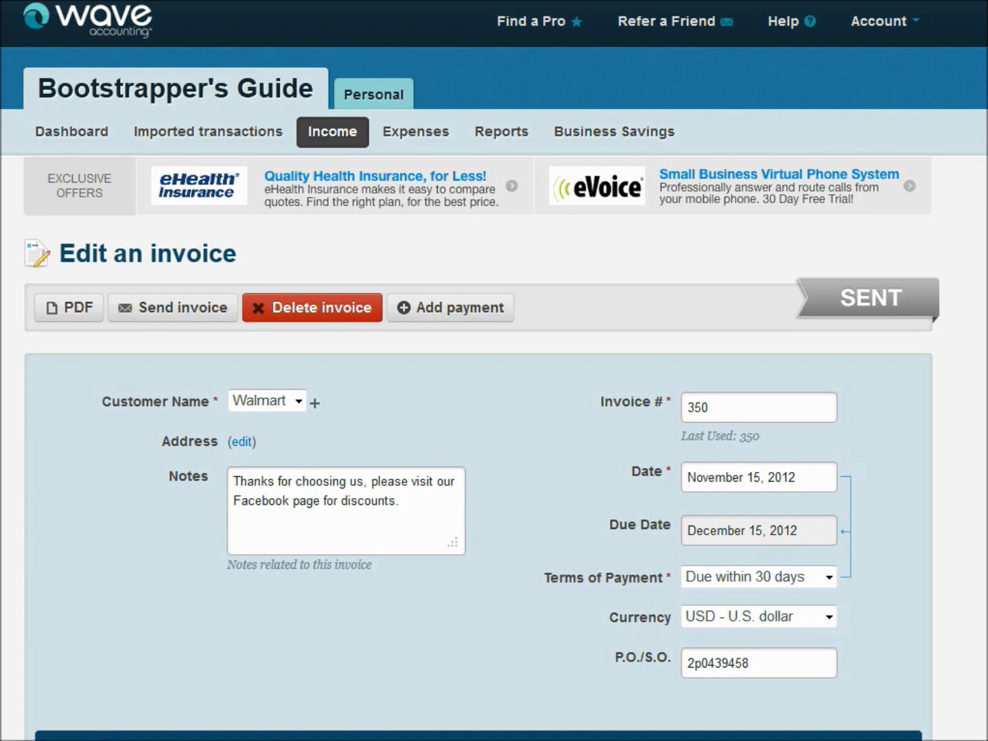
scroll(494, 370, down, 3)
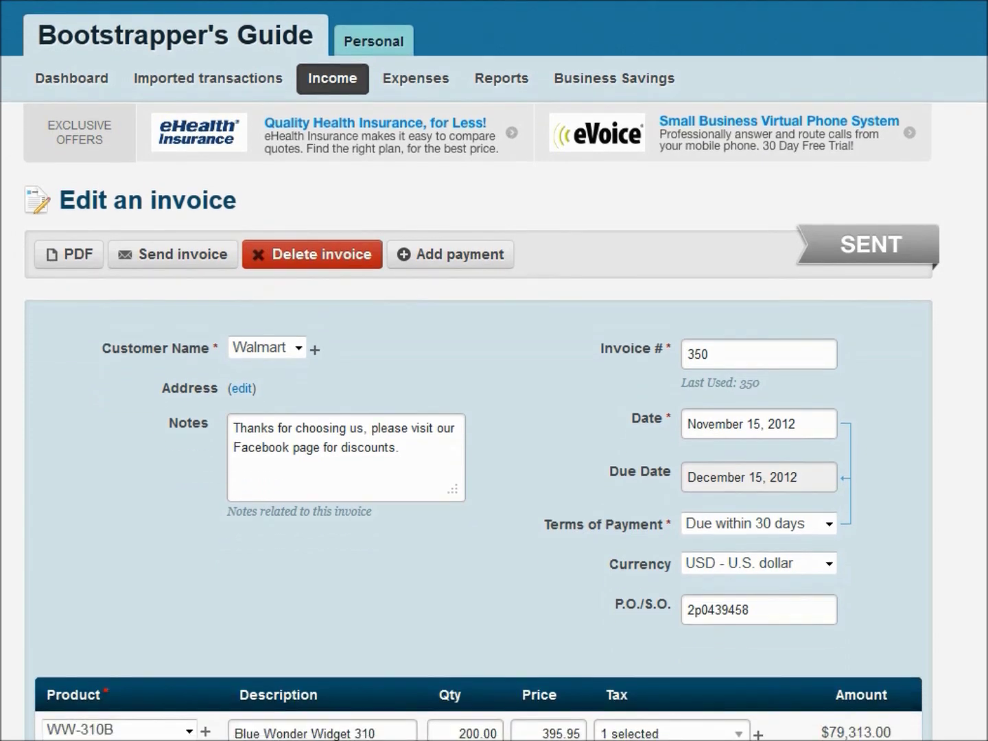
scroll(494, 370, up, 2)
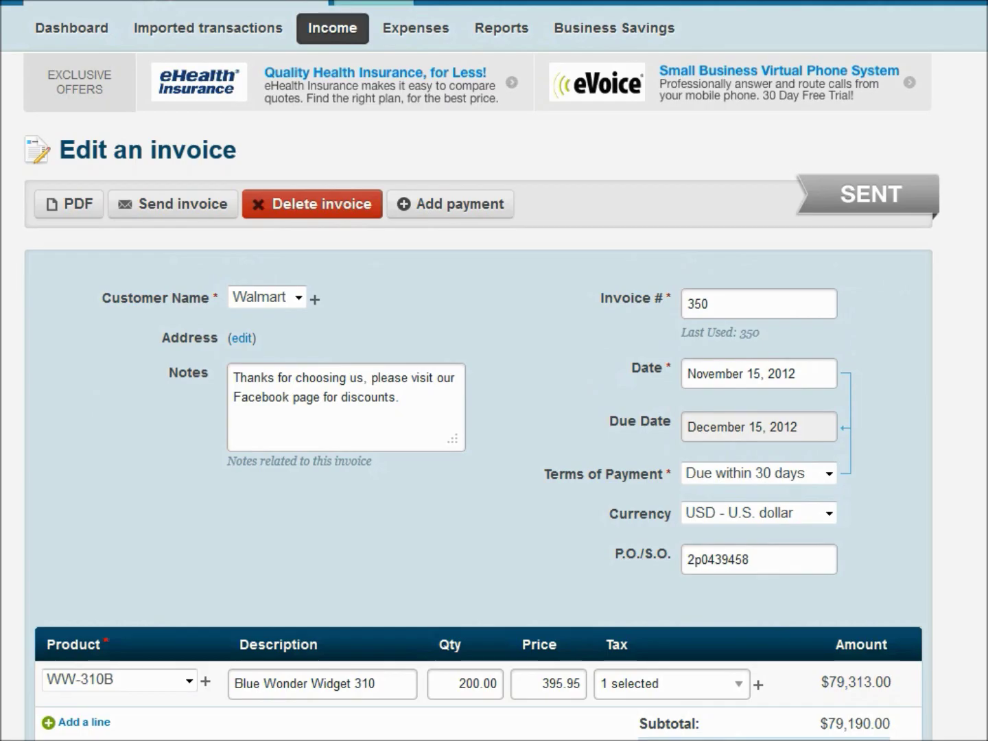
scroll(345, 154, up, 2)
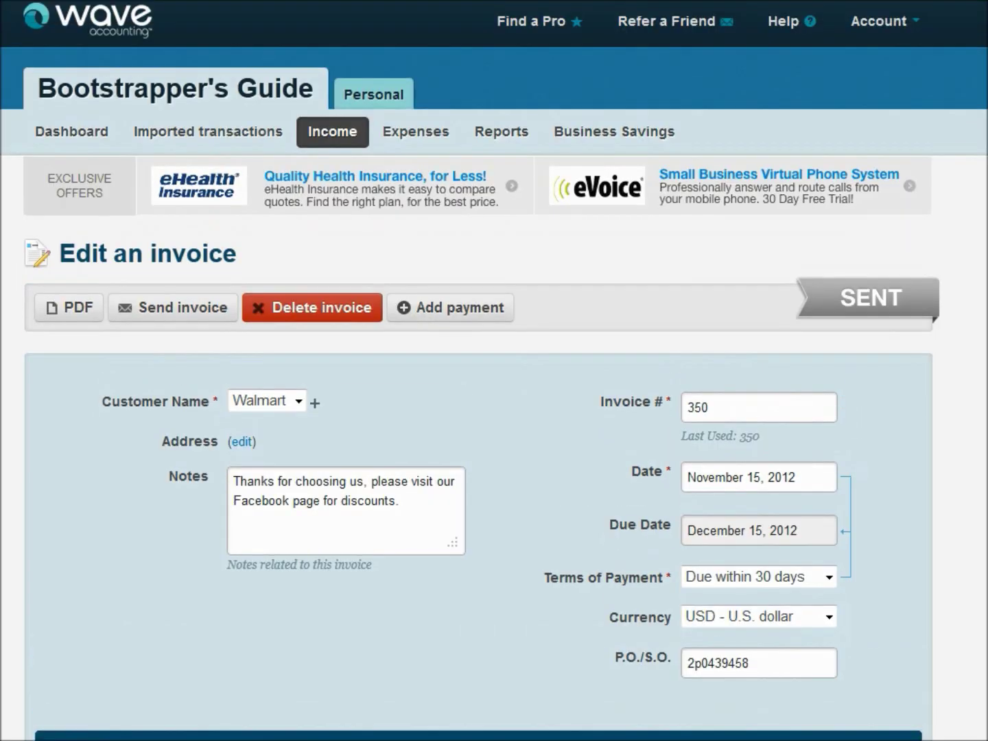
Start a payment on Walmart invoice 350, dated November 30, 2012, with Cash on Hand as the payment account.
click(335, 134)
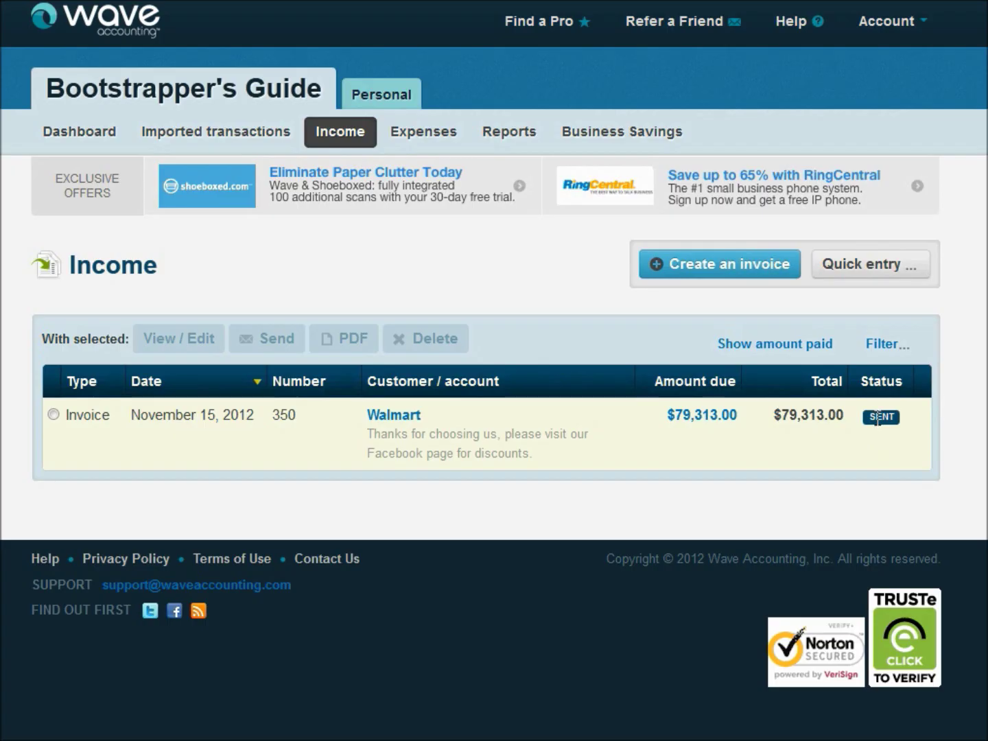
click(392, 425)
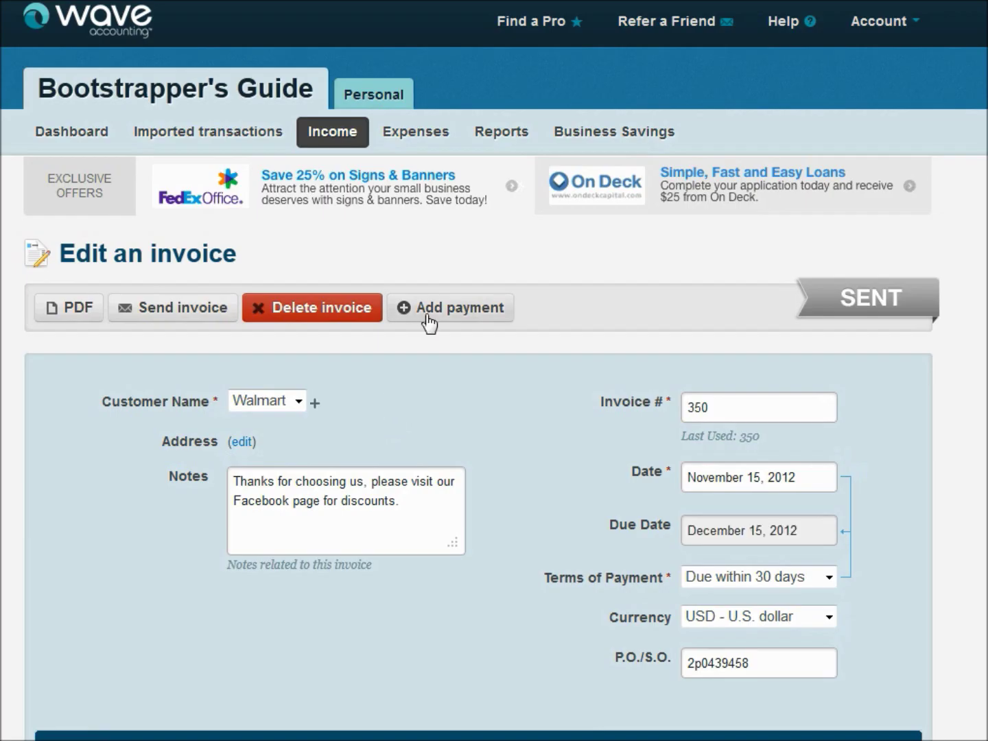
click(426, 317)
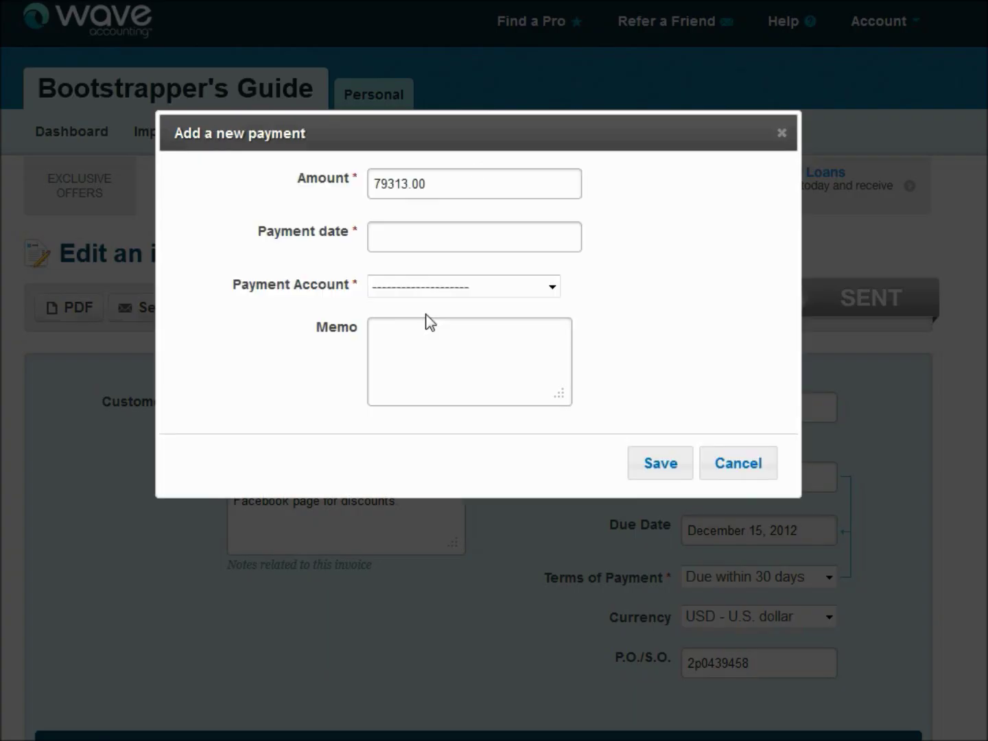
drag(430, 183, 330, 181)
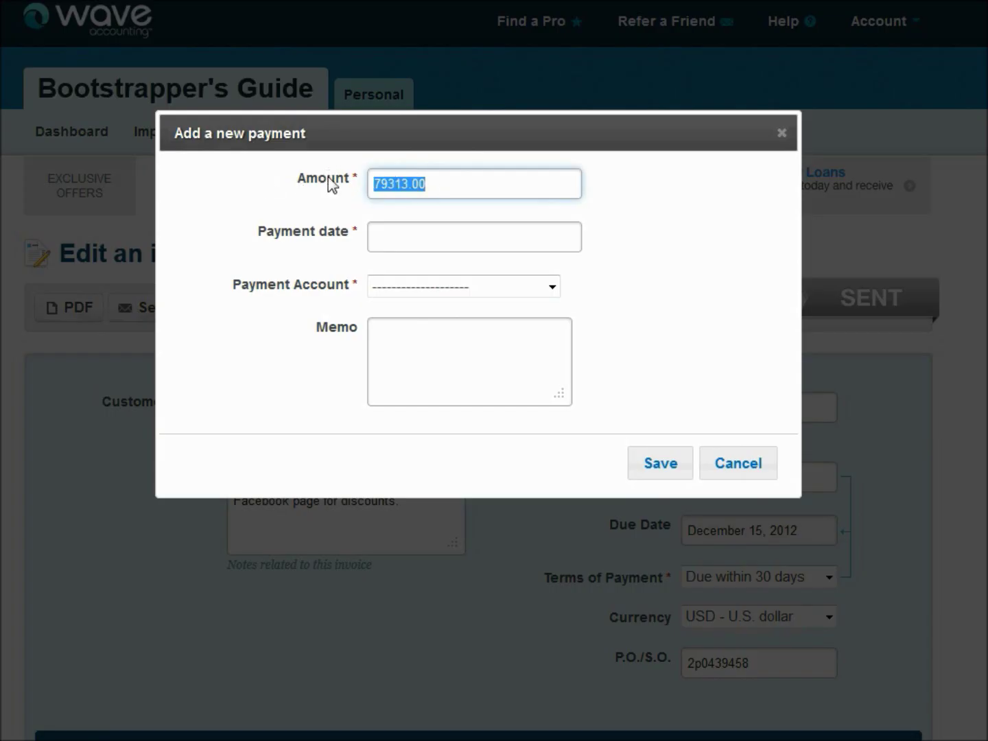
key(Tab)
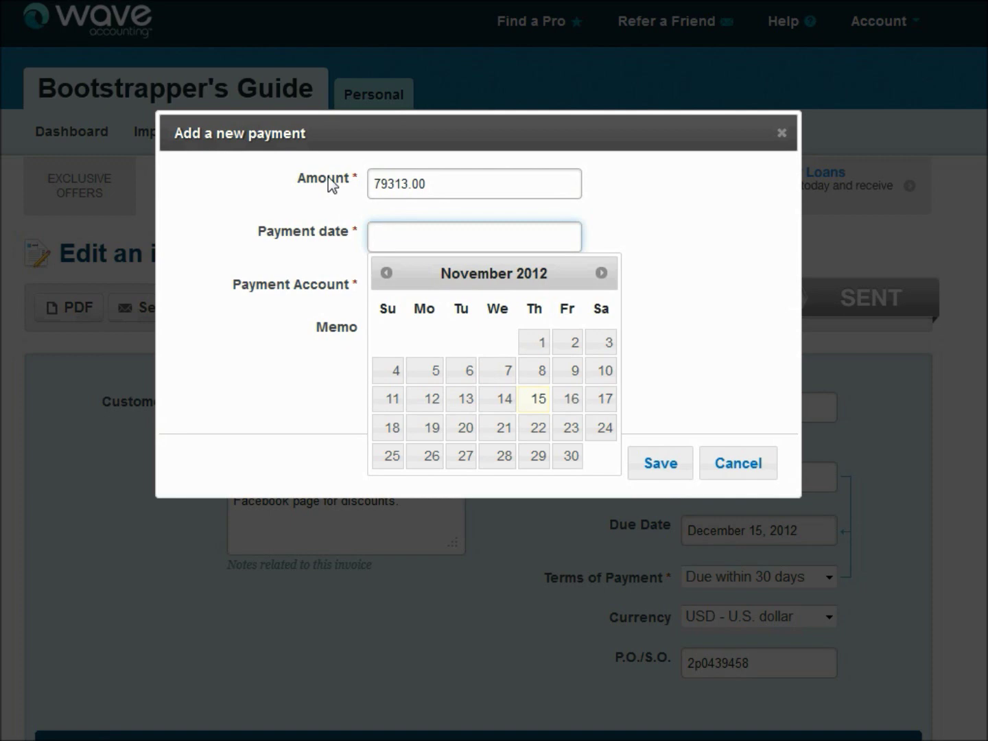
click(568, 455)
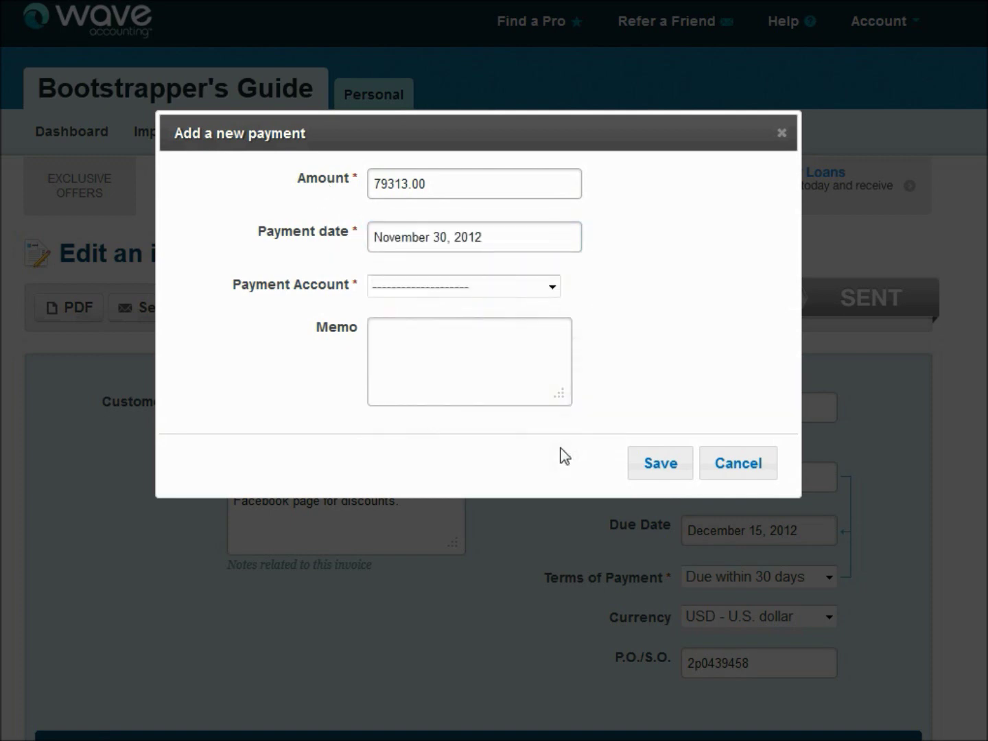
click(451, 286)
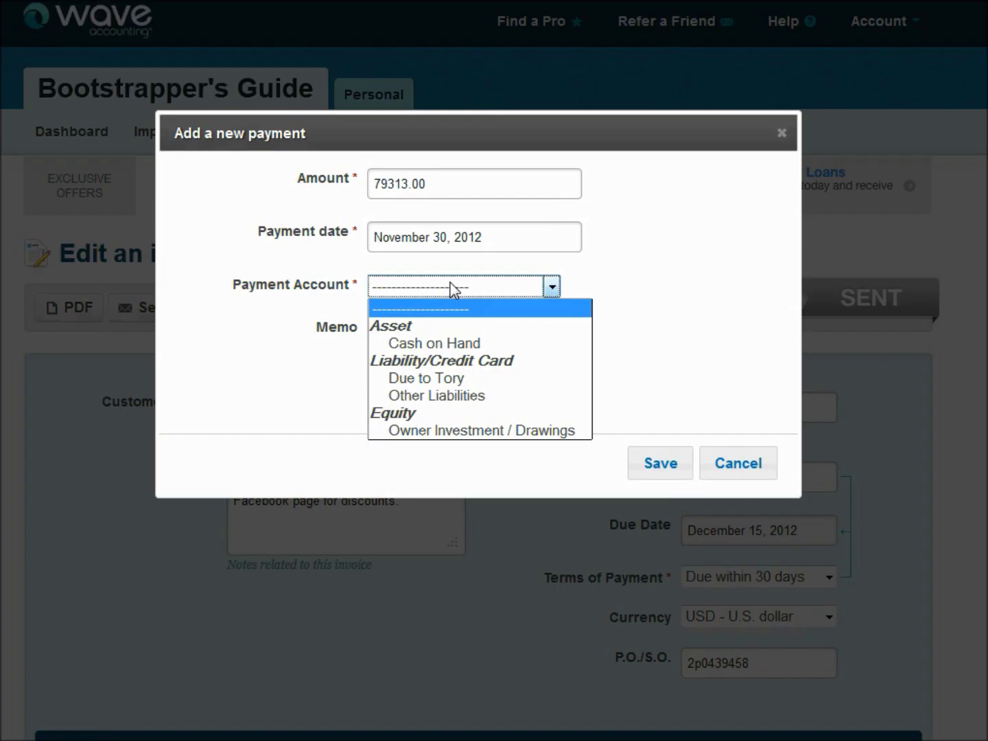
click(453, 343)
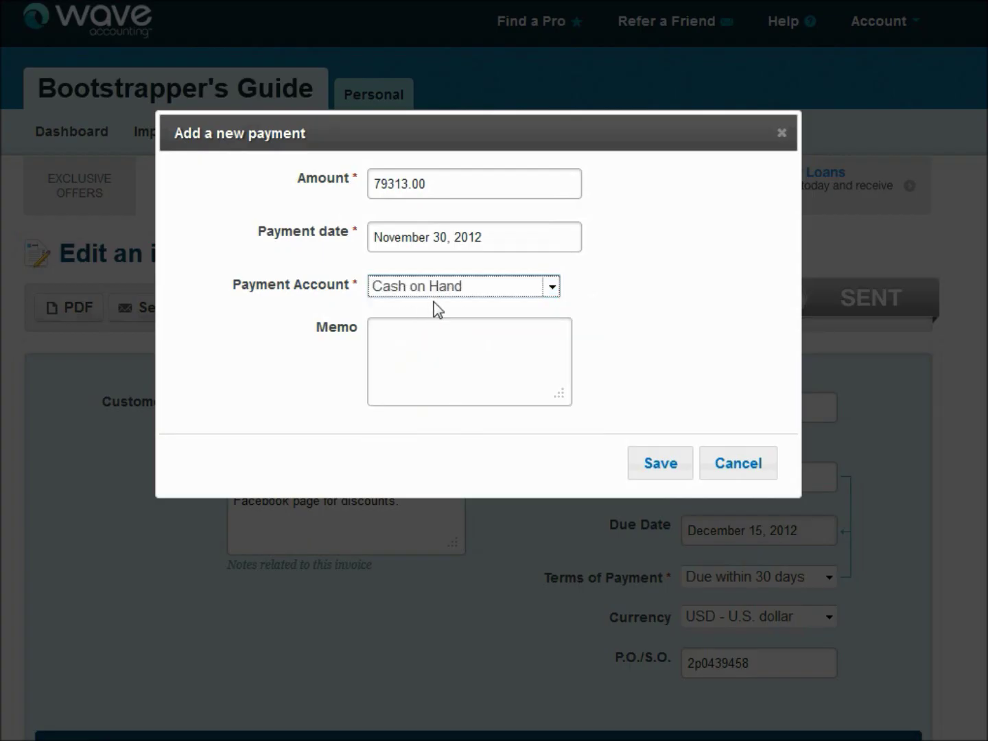
Add the memo "Paid early!" to the payment and save it.
click(437, 349)
text(Pay)
key(BackSpace)
text(id)
key(BackSpace)
key(BackSpace)
text(yed ea)
key(BackSpace)
key(BackSpace)
key(BackSpace)
key(BackSpace)
key(BackSpace)
key(BackSpace)
text(id )
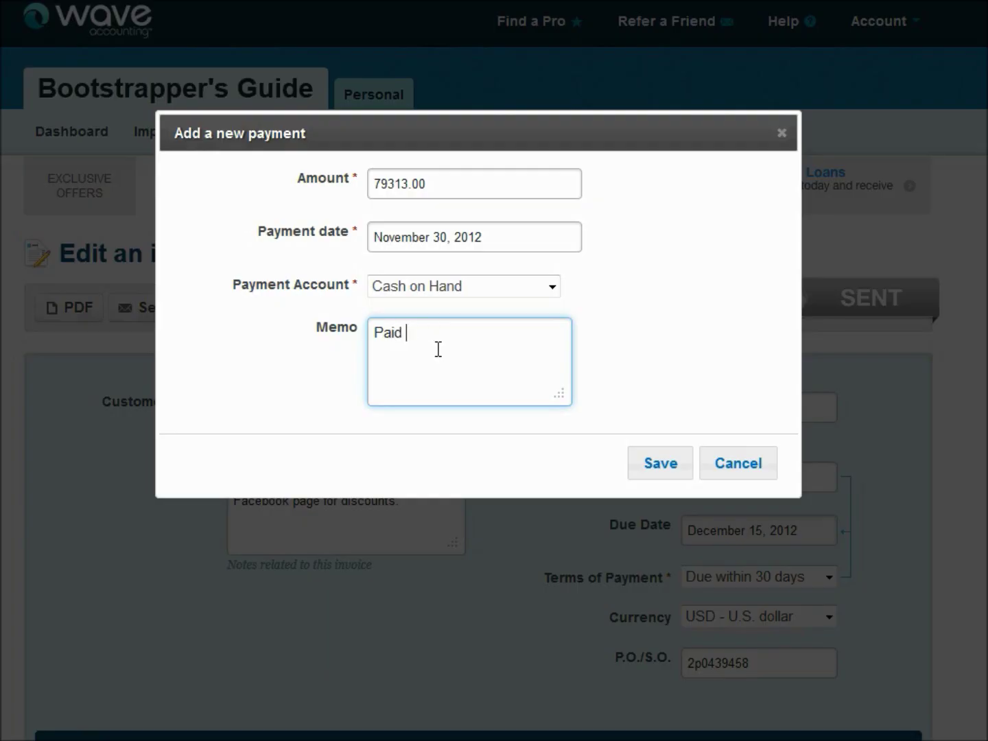
text(early!)
click(664, 461)
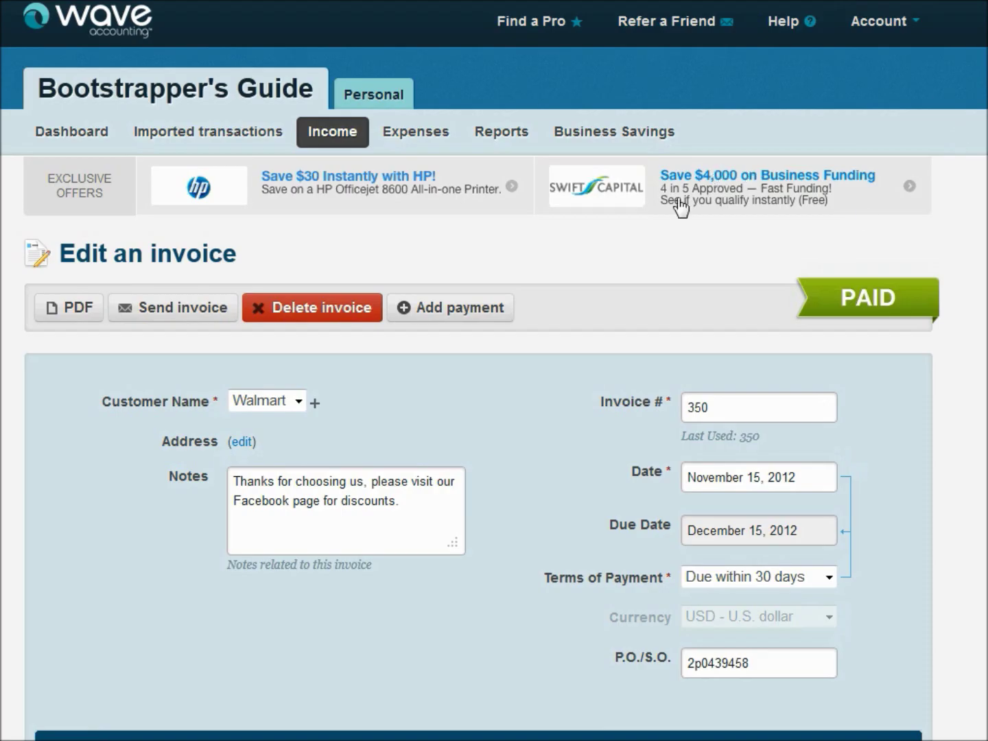
Start a quick income entry from the income list, putting the money in Cash on Hand under the Sales income account.
click(319, 136)
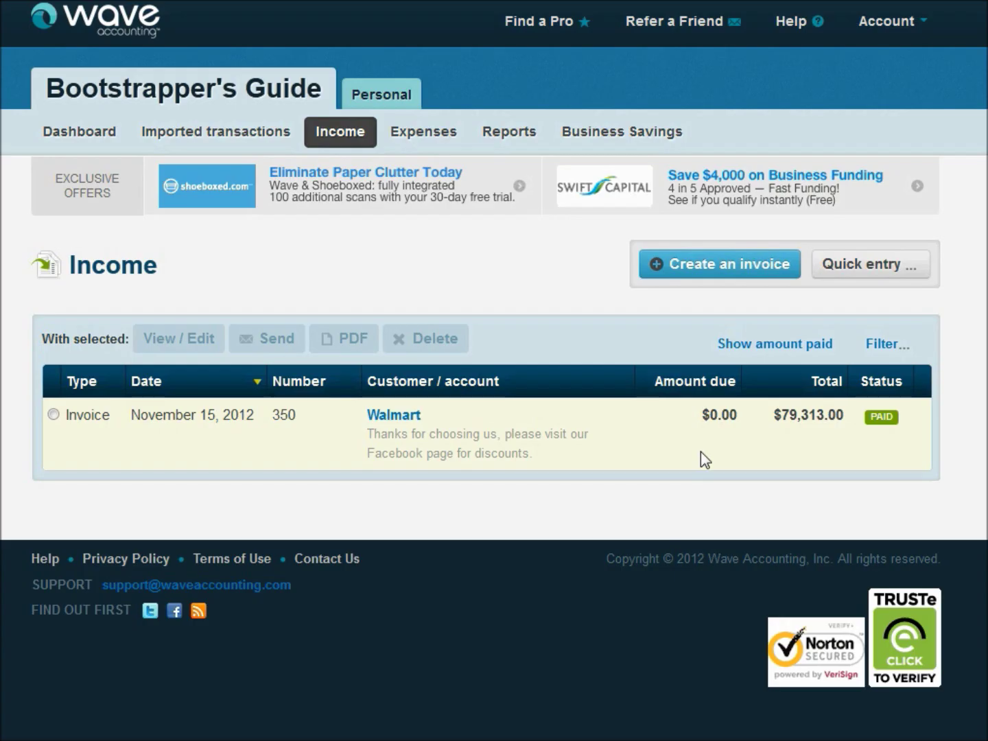
click(853, 274)
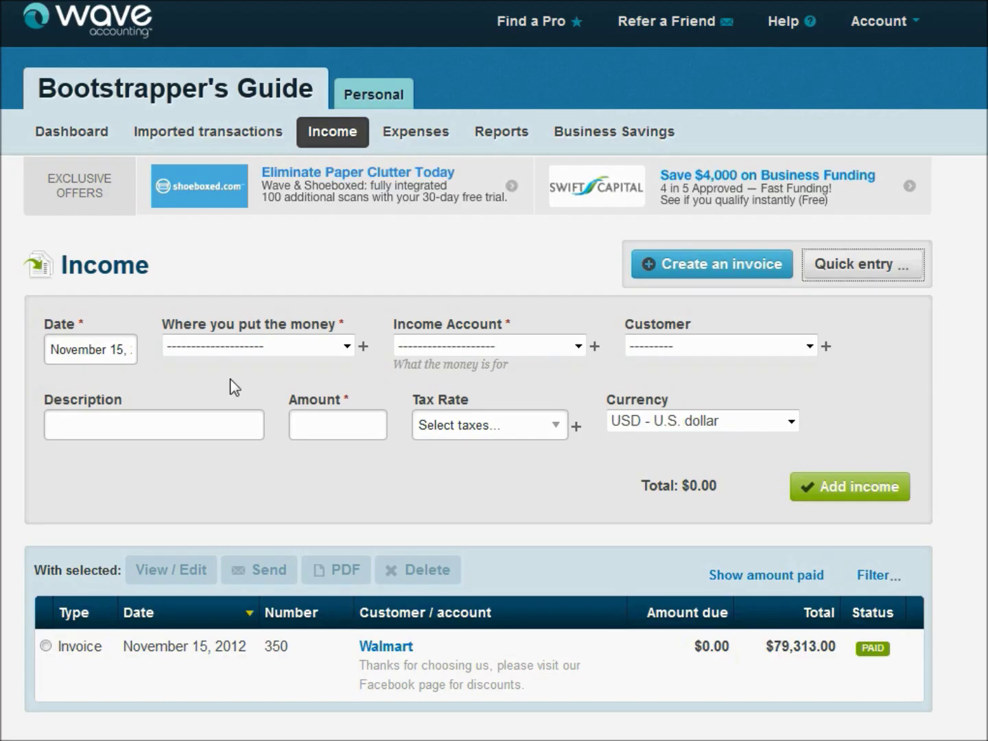
click(231, 346)
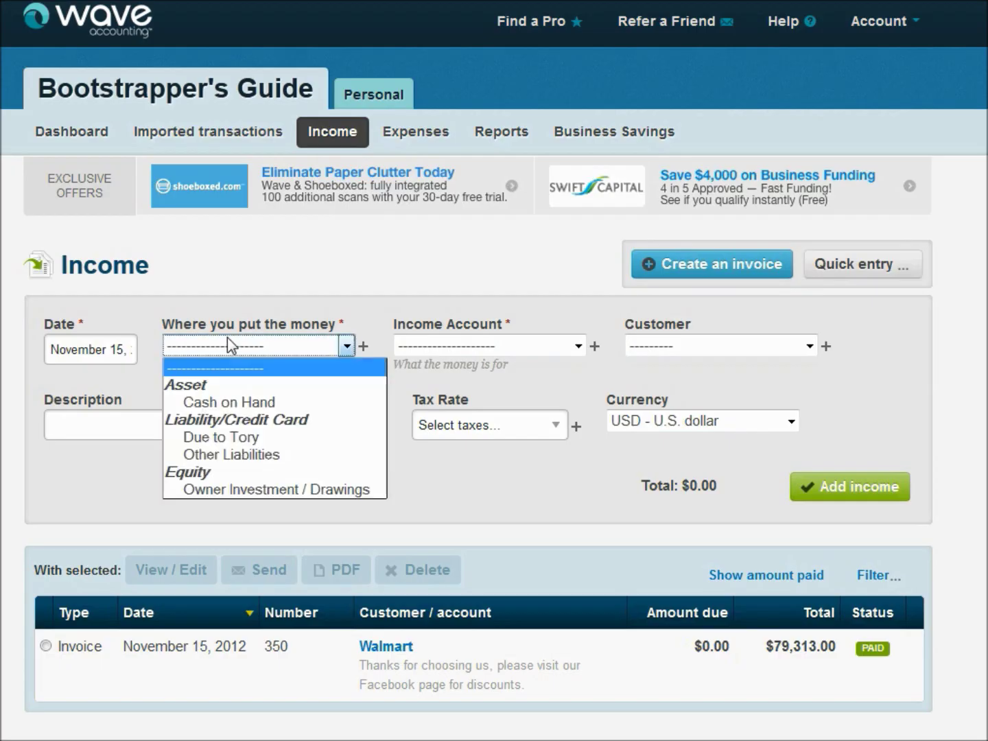
click(227, 400)
click(465, 354)
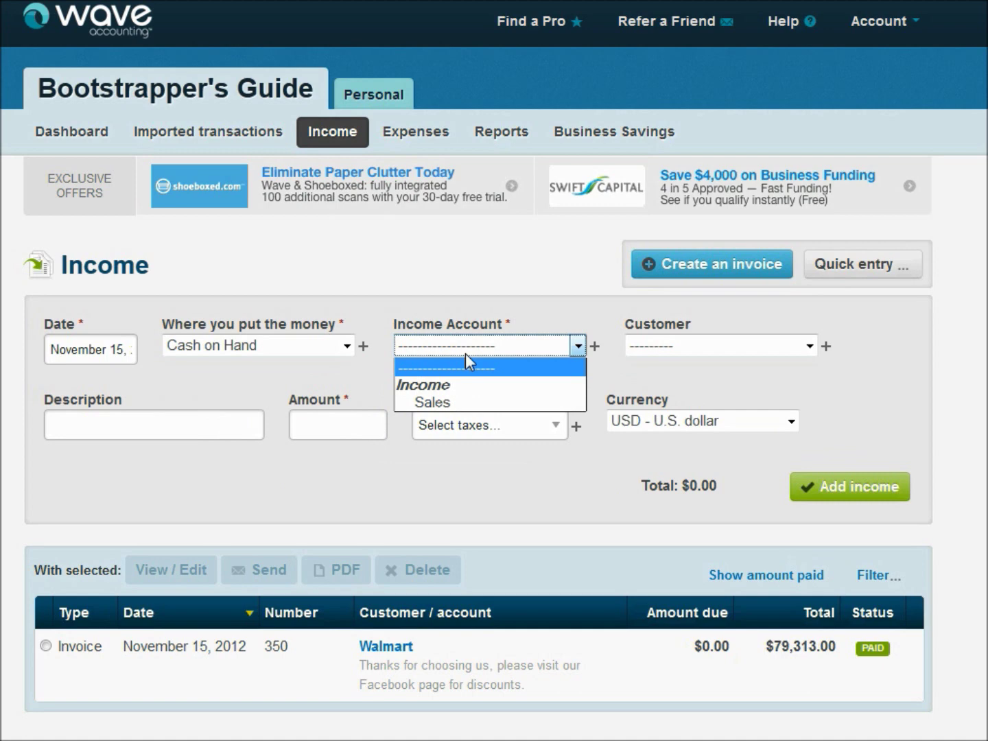
click(466, 404)
click(727, 346)
click(676, 387)
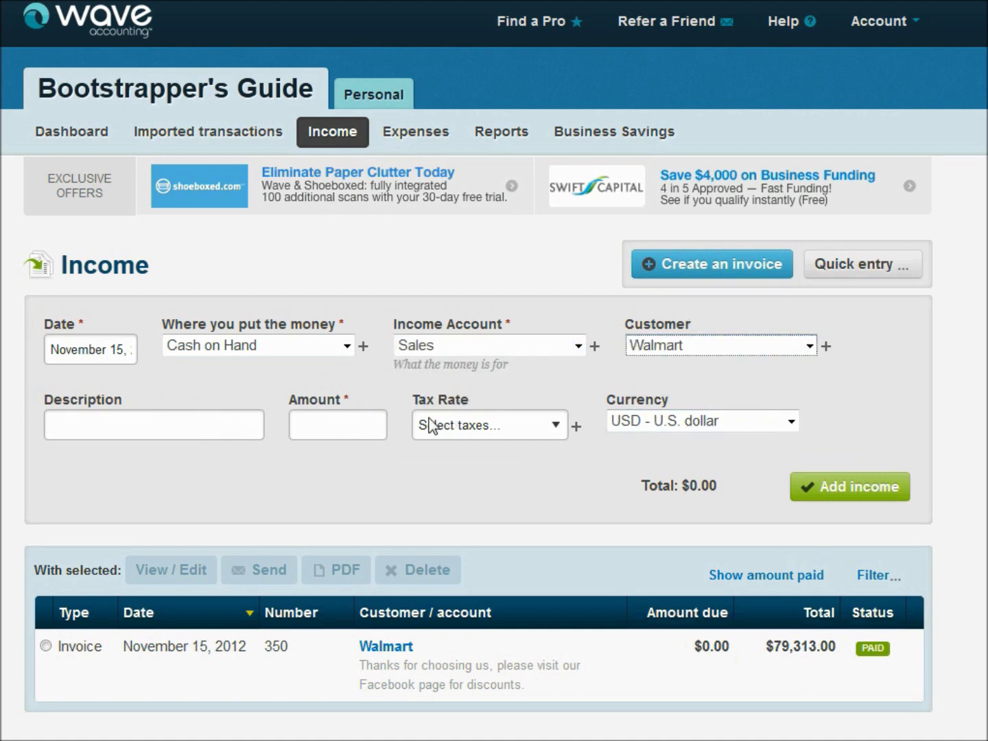
click(686, 350)
click(664, 369)
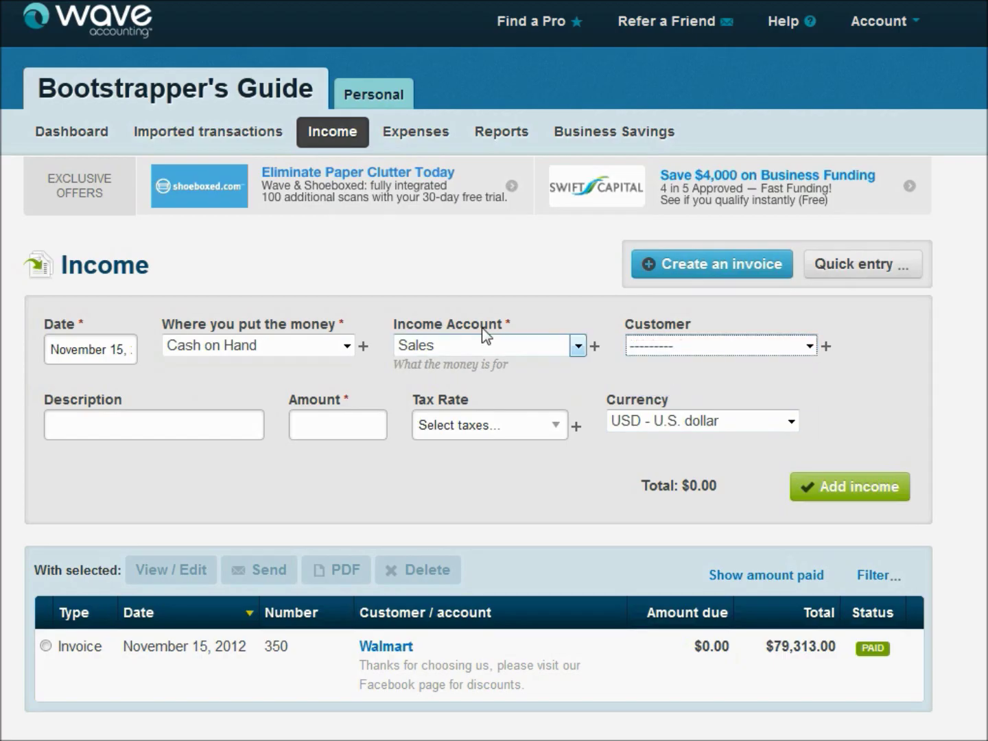
click(429, 343)
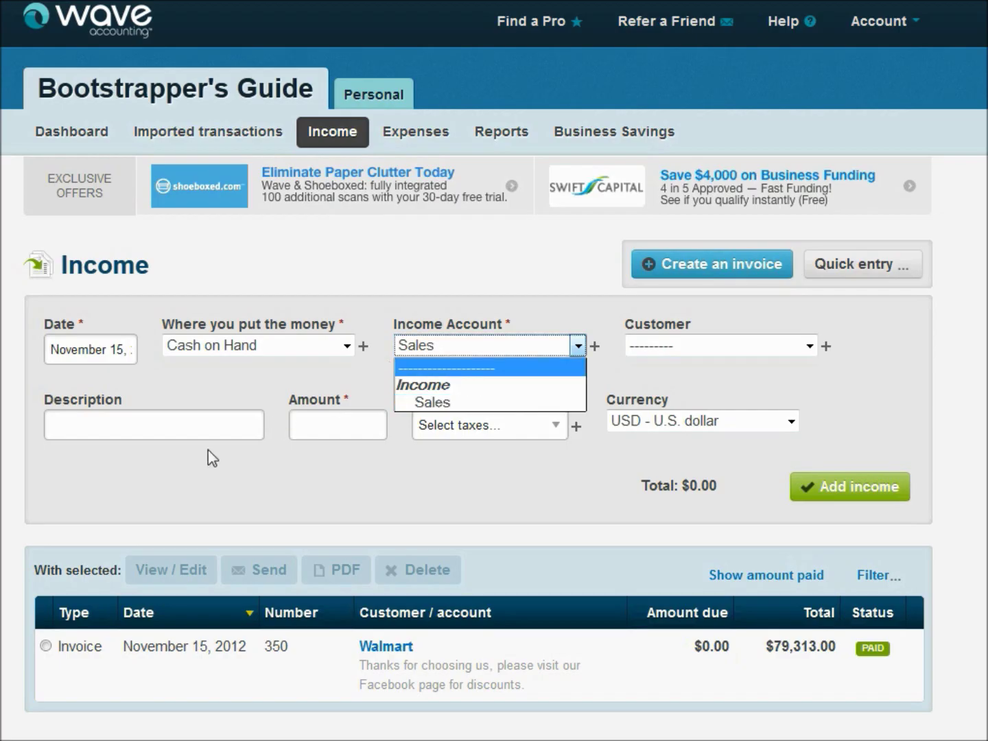
Enter "Refund of service" as the income entry's description and set its amount to 10.00.
click(188, 421)
click(196, 437)
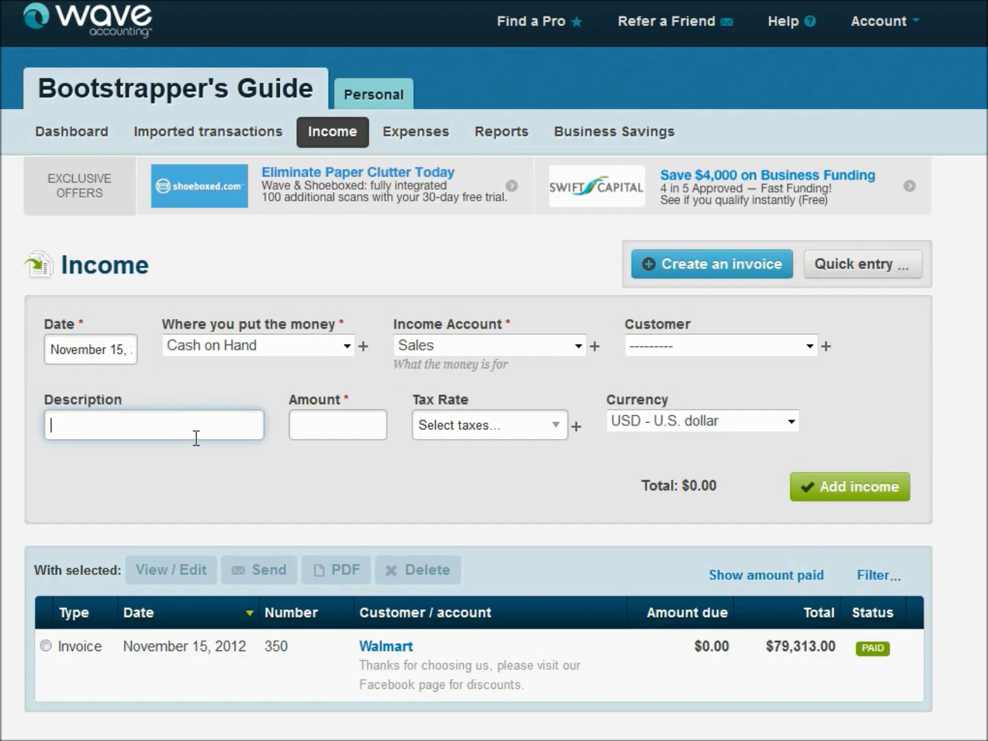
text(Refund of service)
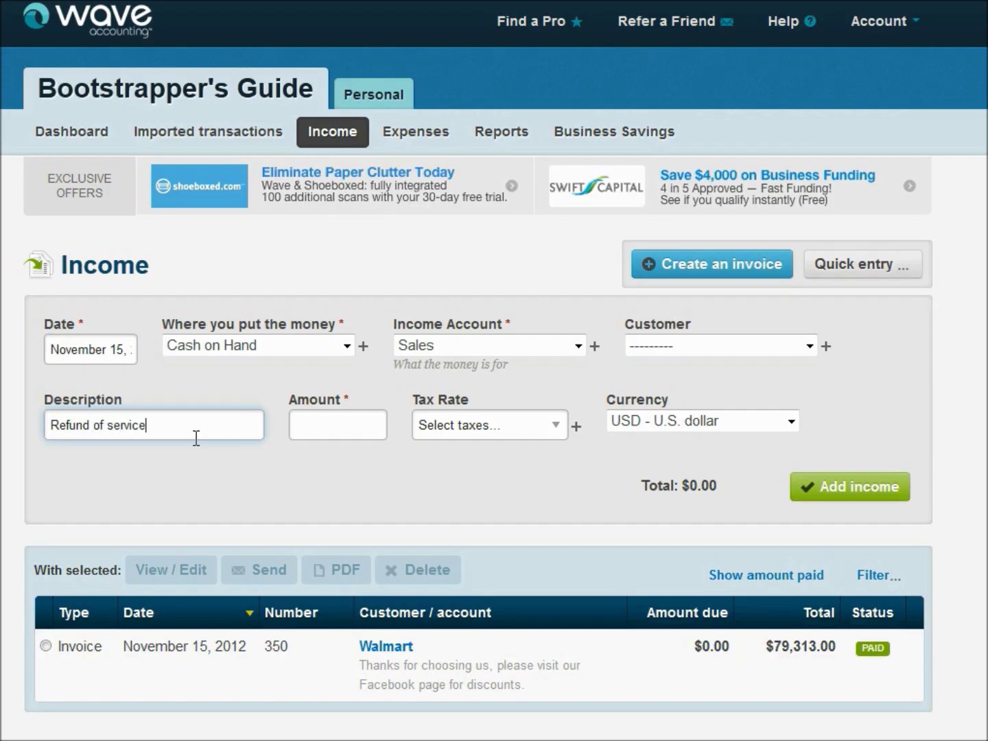
key(Tab)
text(10.00)
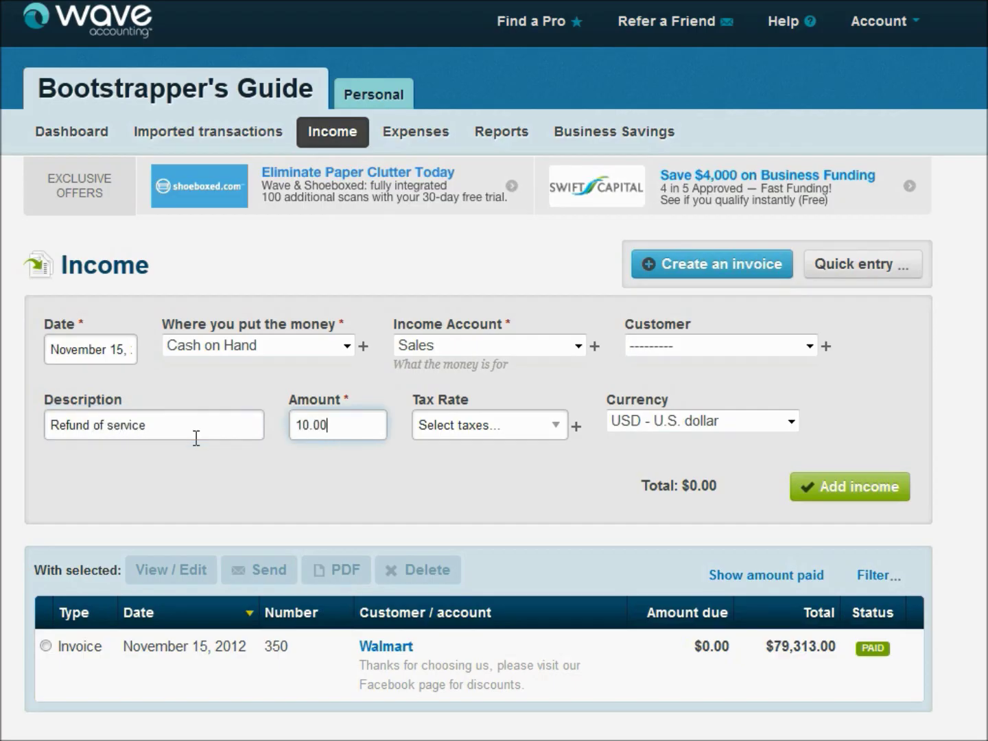
Add the refund income entry with the UTST (6.85%) tax applied and return to the income list.
key(Tab)
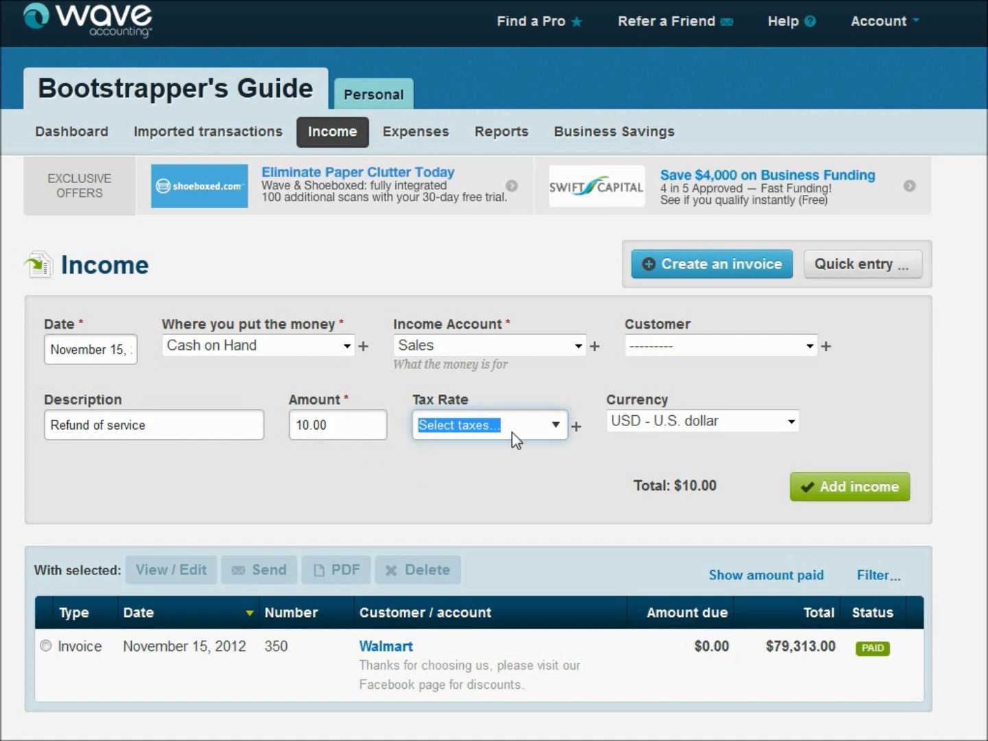
click(507, 431)
click(423, 454)
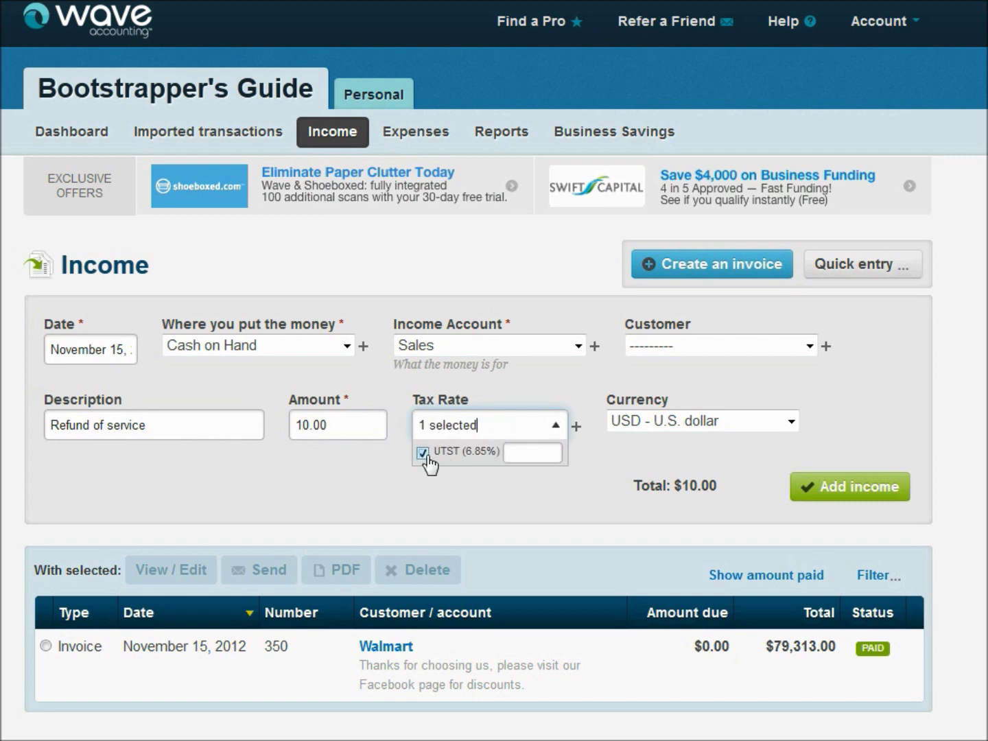
click(823, 485)
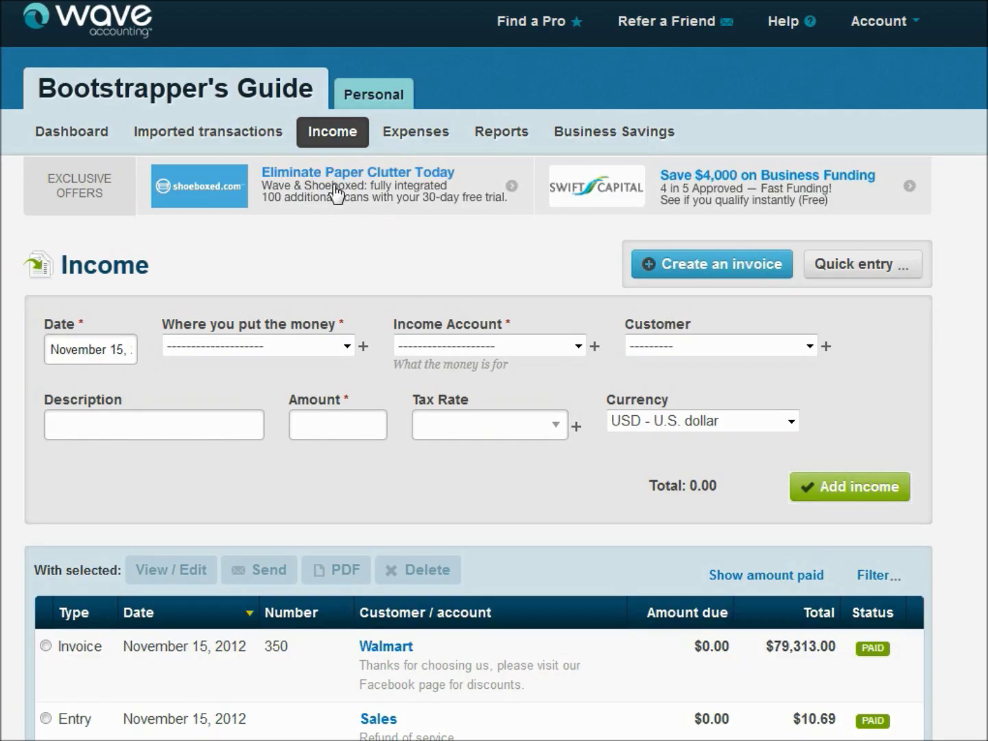
click(335, 144)
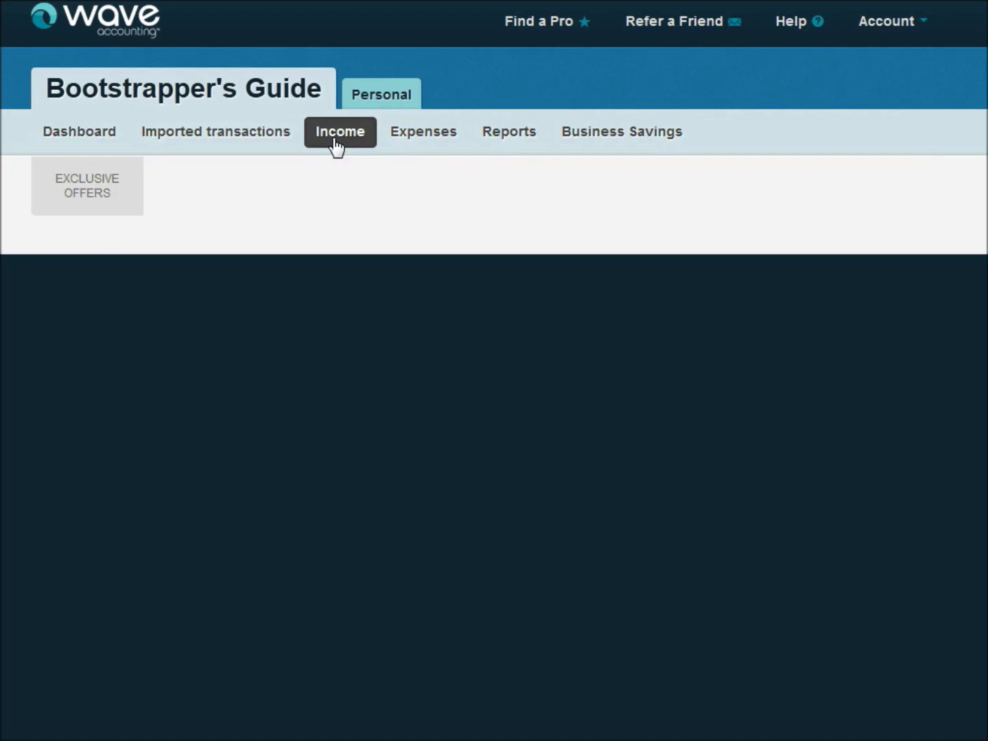